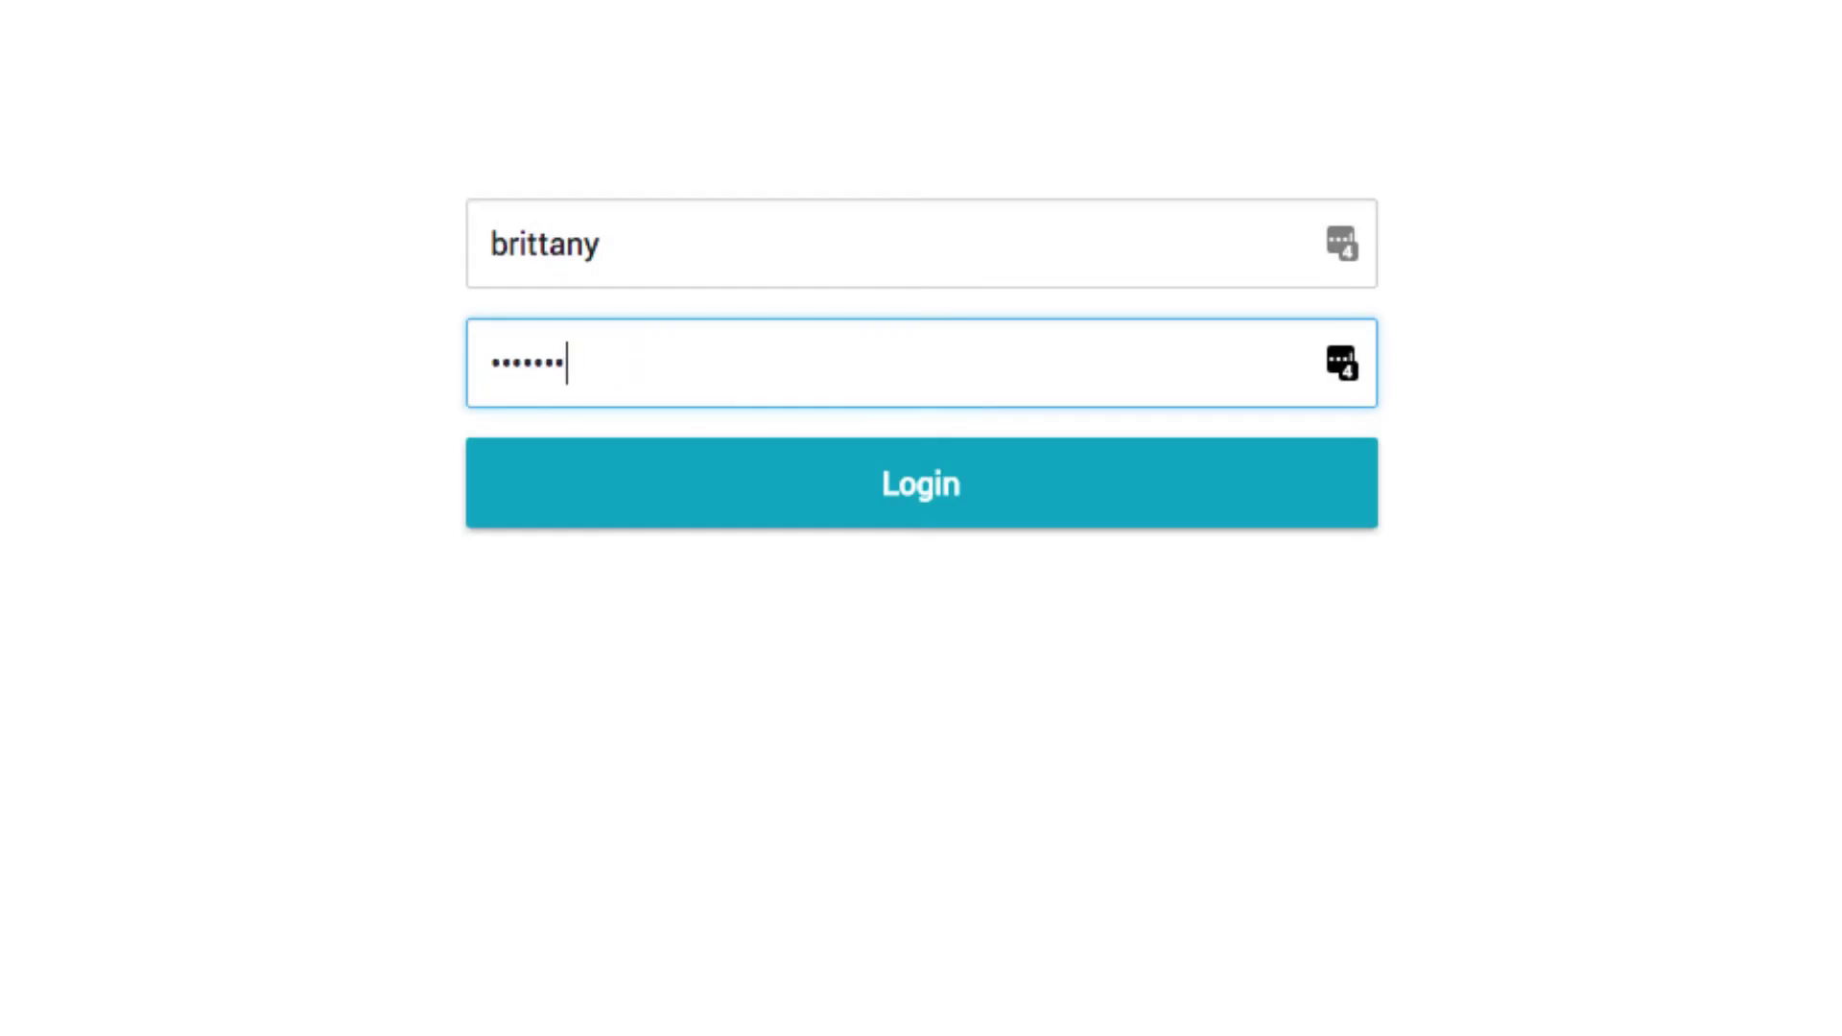
Step: Log in and choose the '1. J & B Equipment Room' checkout center
click(880, 486)
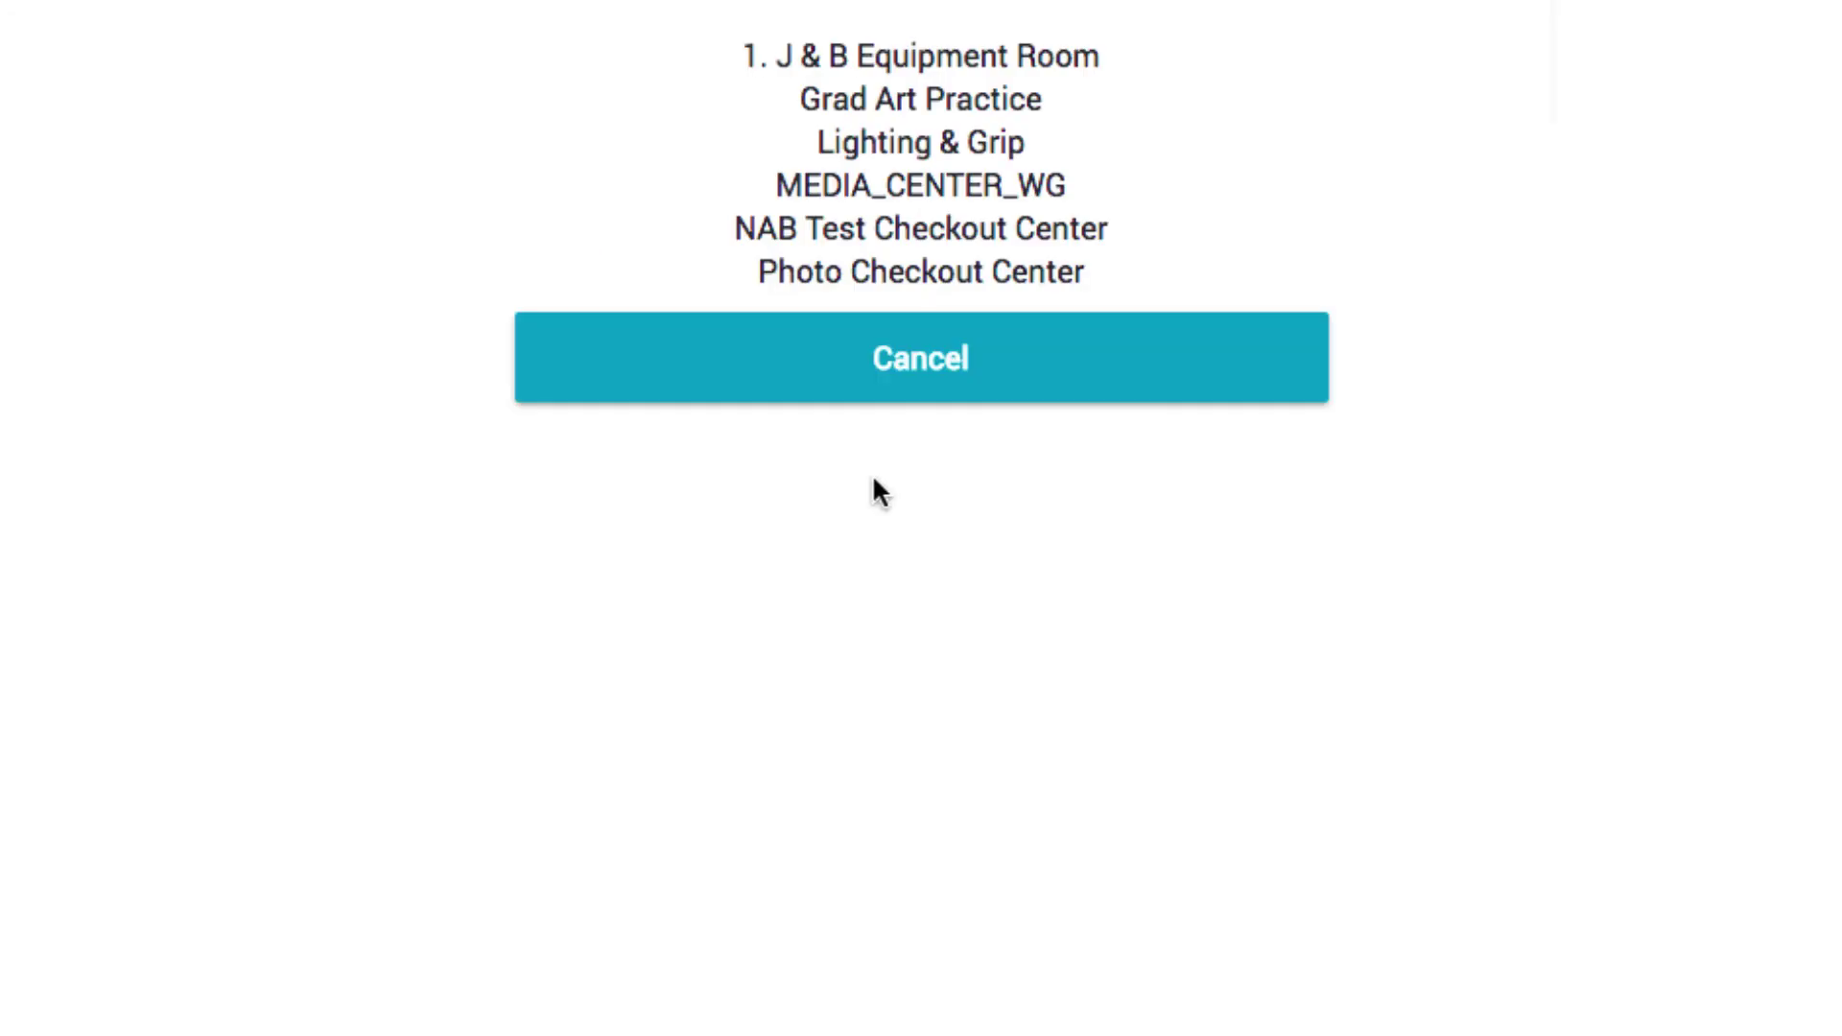
click(1107, 65)
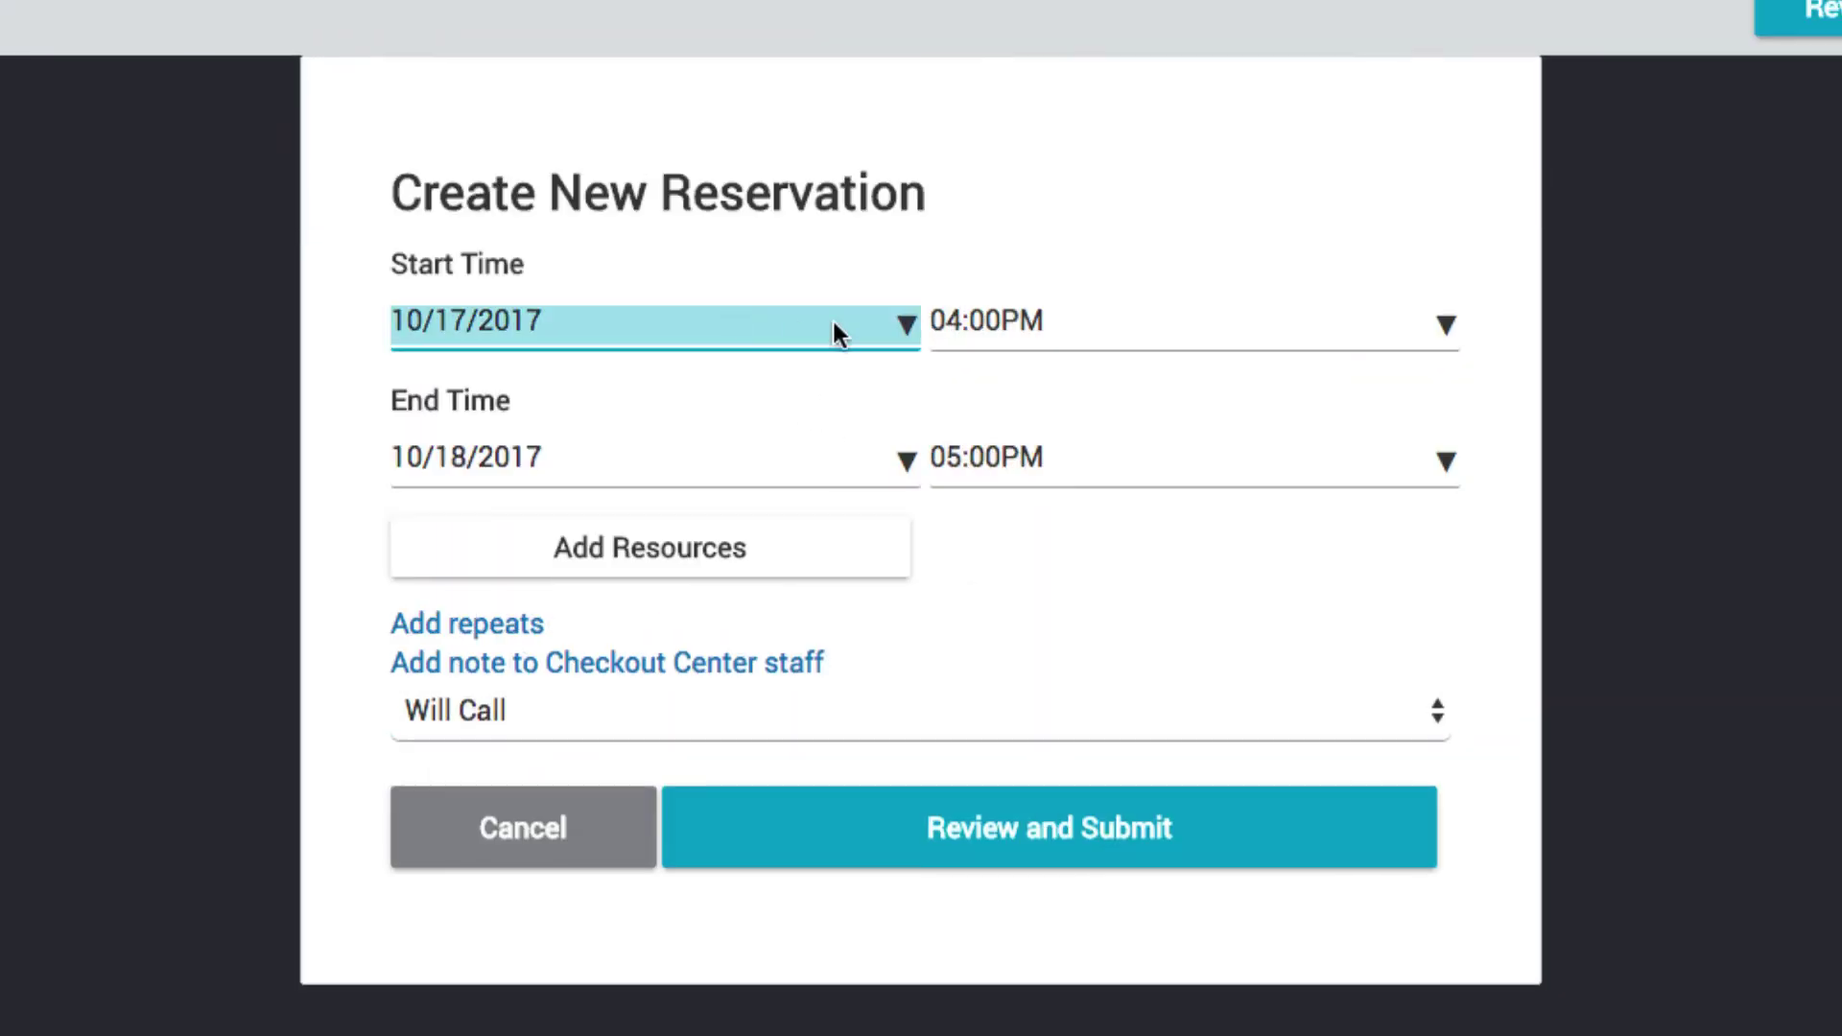
Step: Choose the 18th and 7:00 AM as the start, and the 19th as the end date
click(905, 322)
click(657, 711)
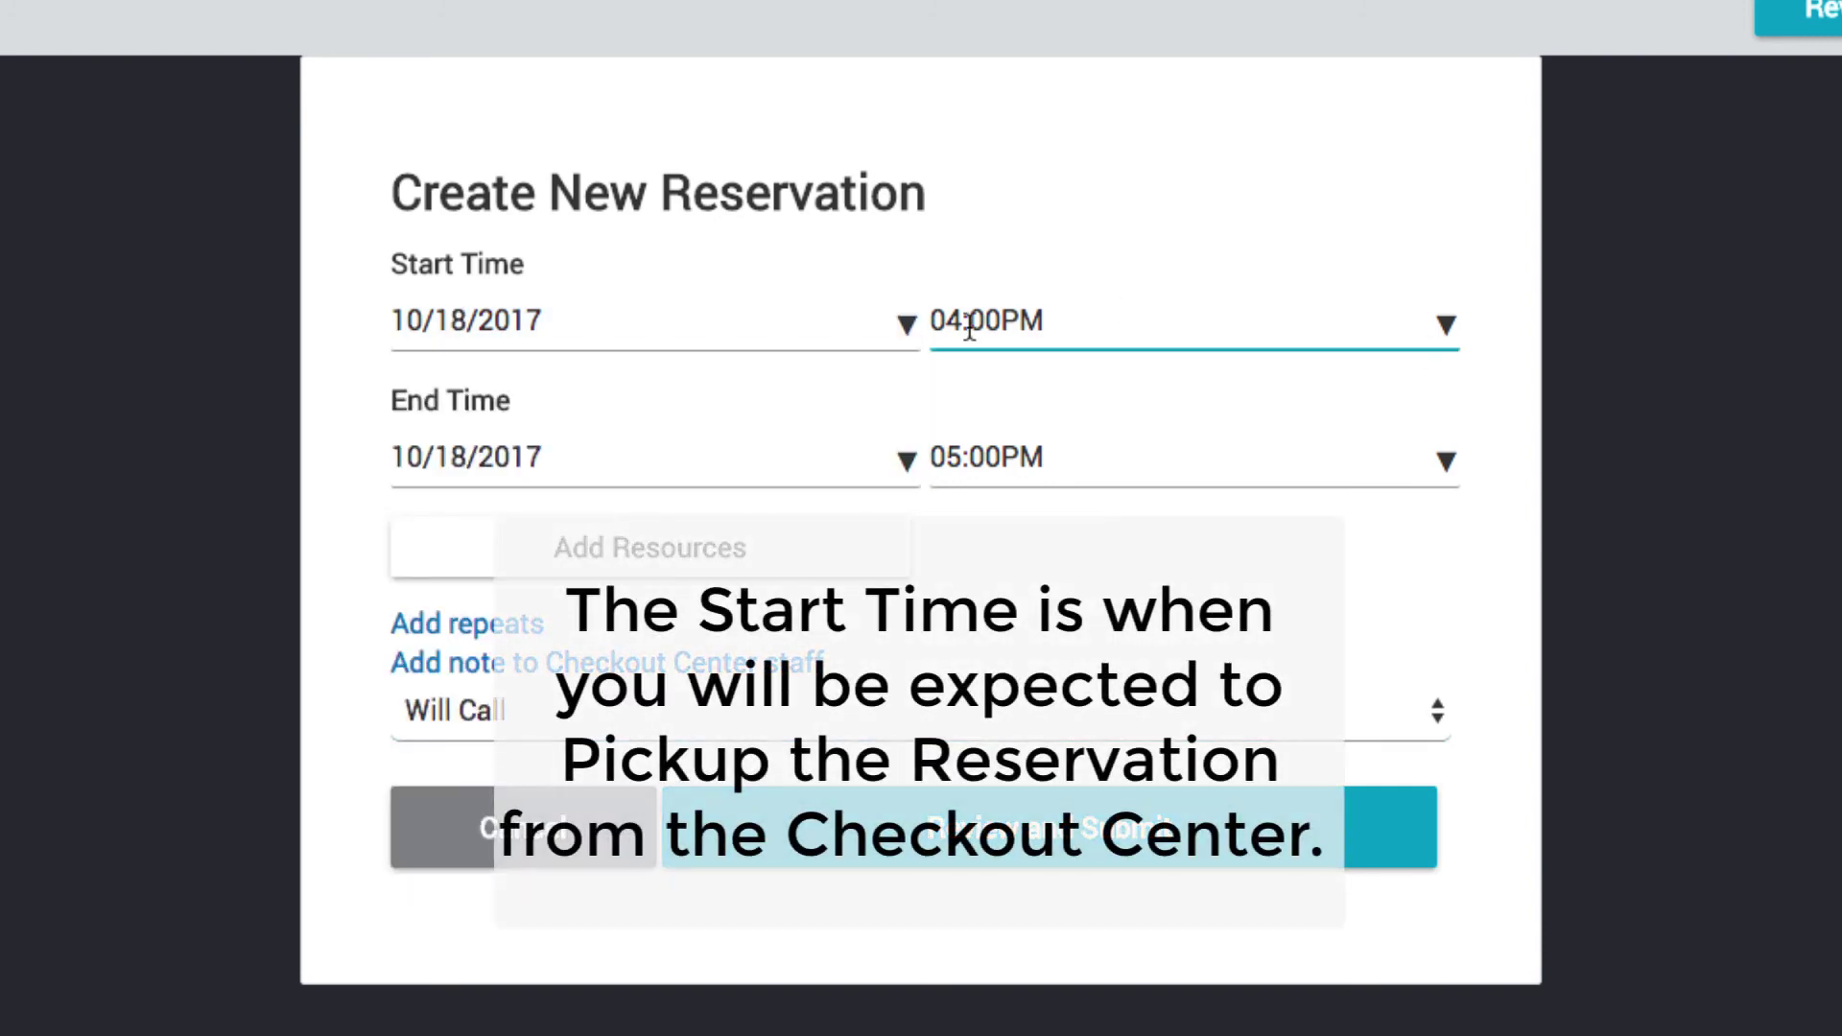
click(991, 324)
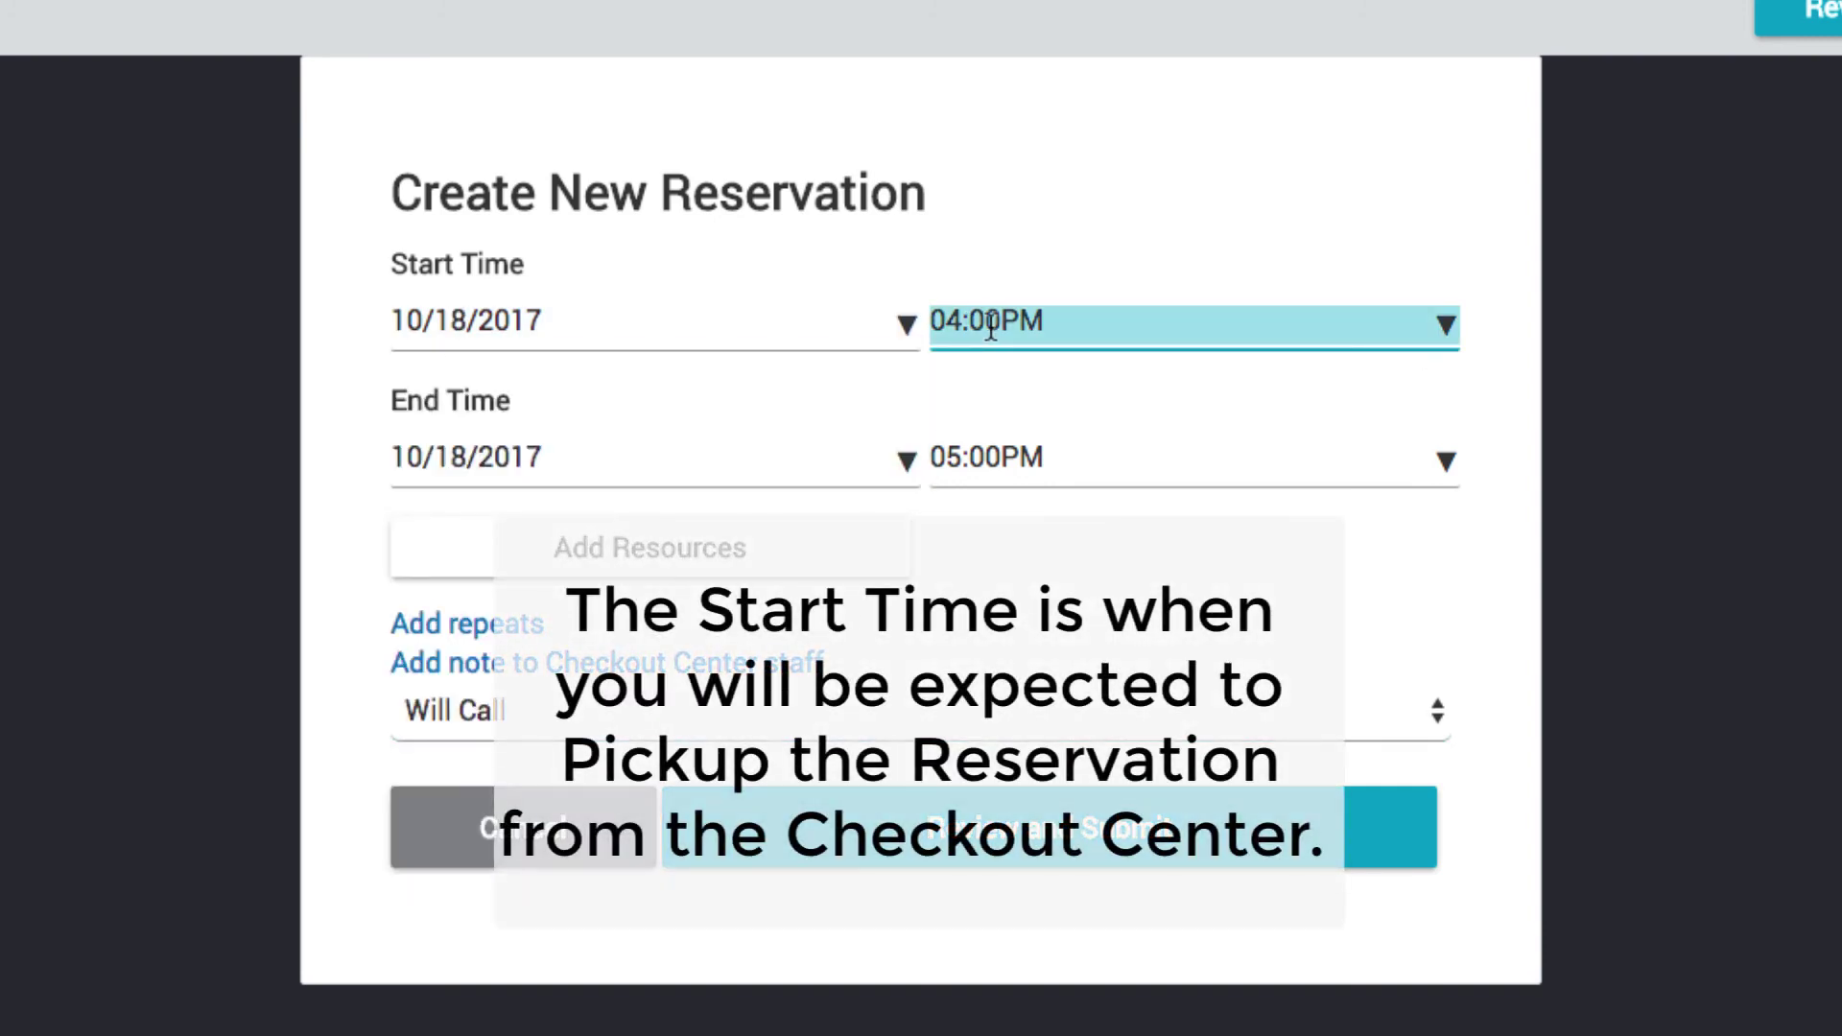
text(700a)
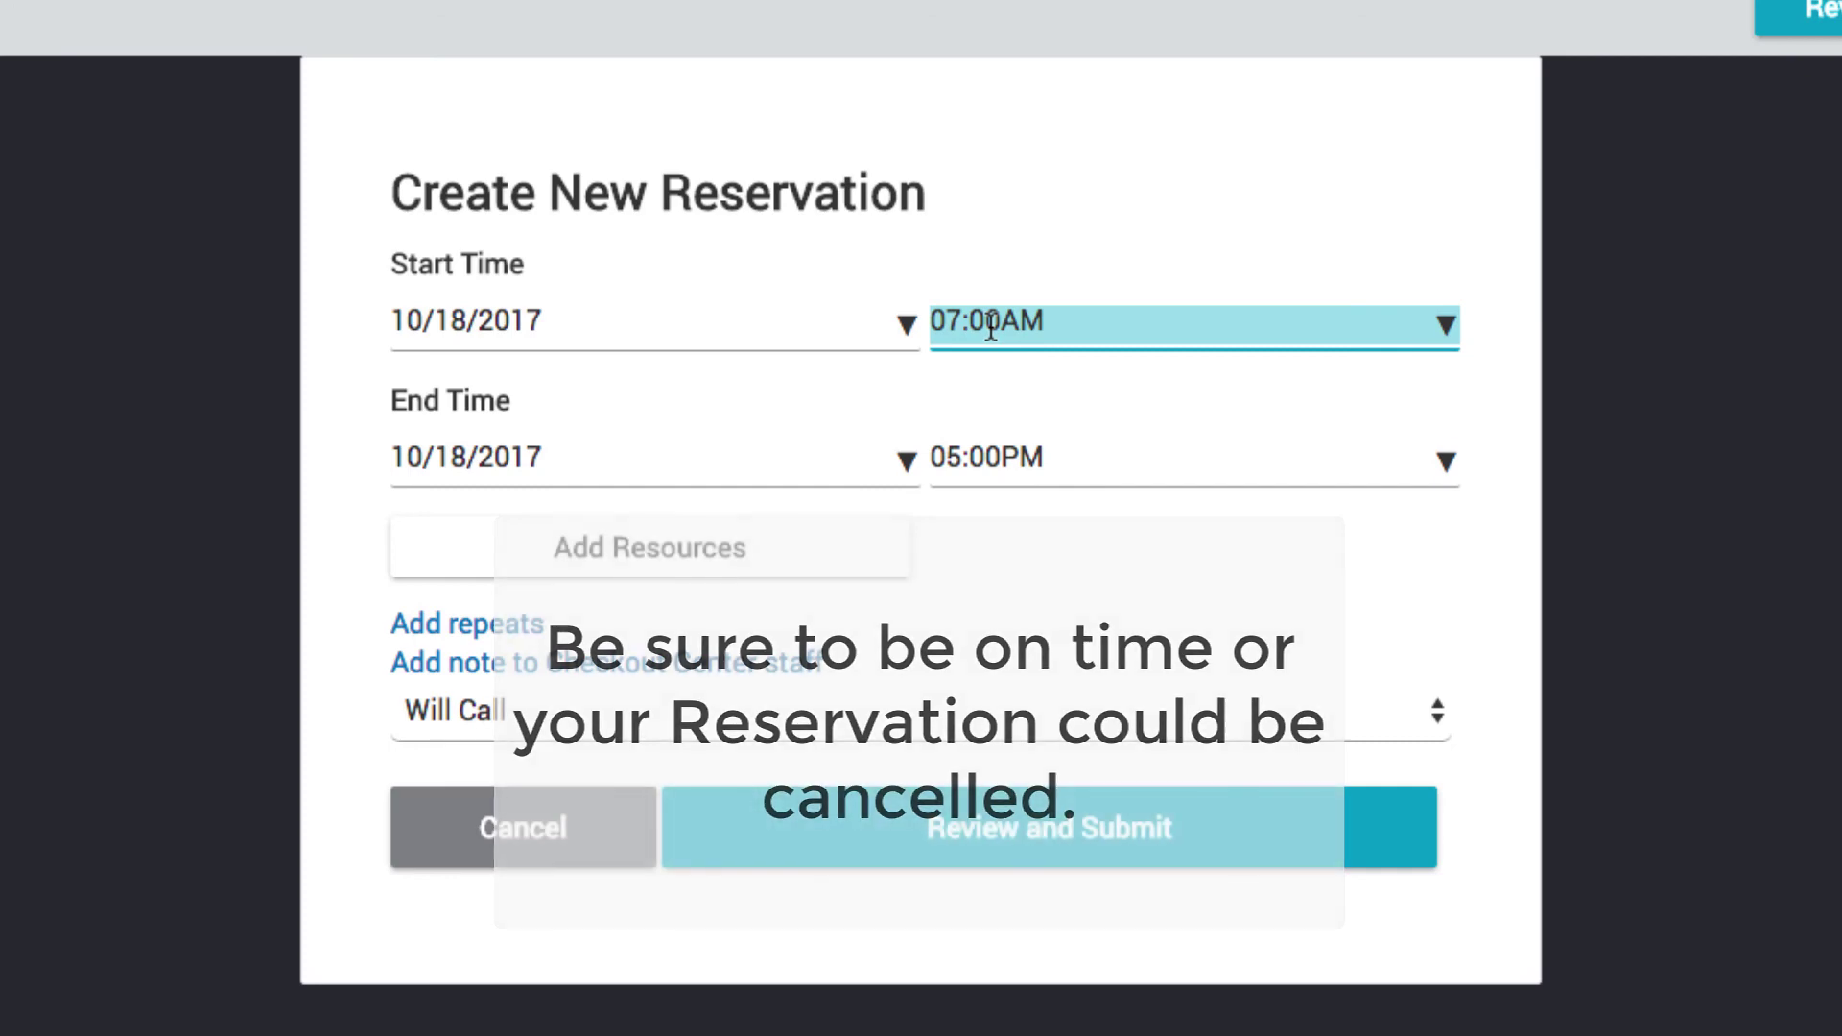
click(893, 467)
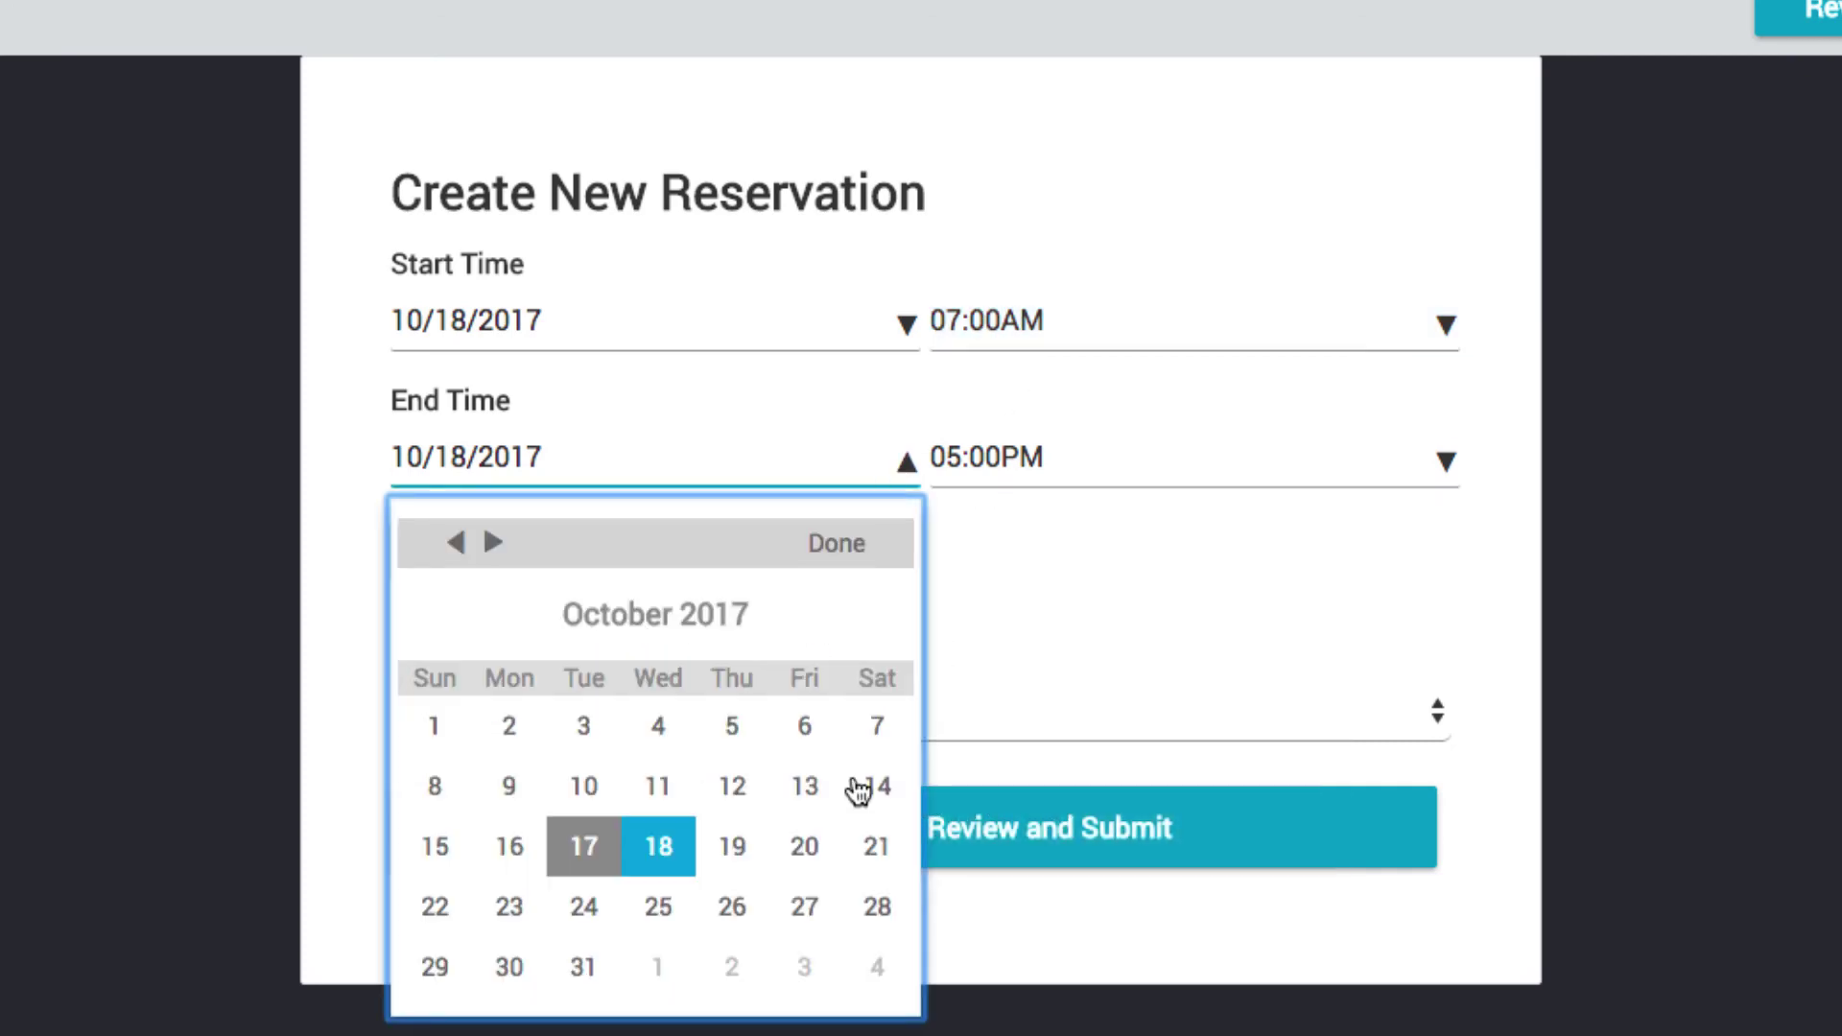
click(731, 846)
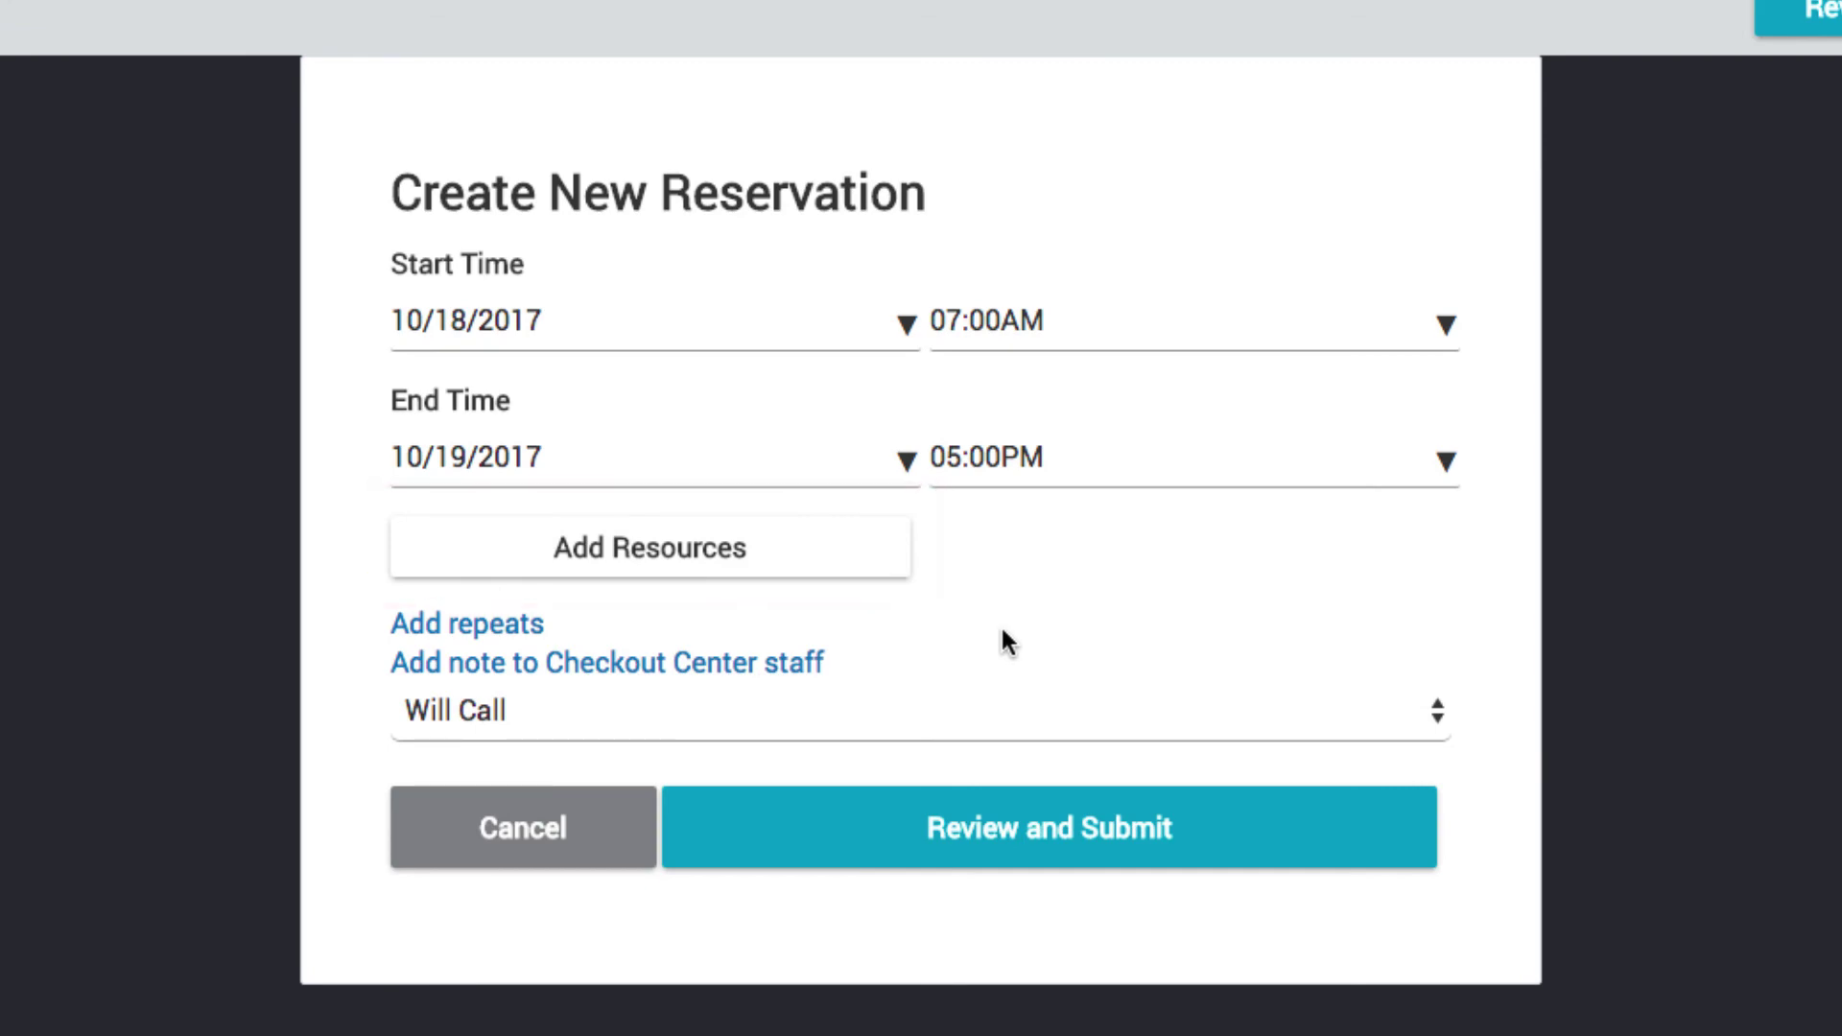
Step: In Add Resources, clear the Canon search and open Cameras > Digital SLR > Canon EOS Rebel T5
click(813, 547)
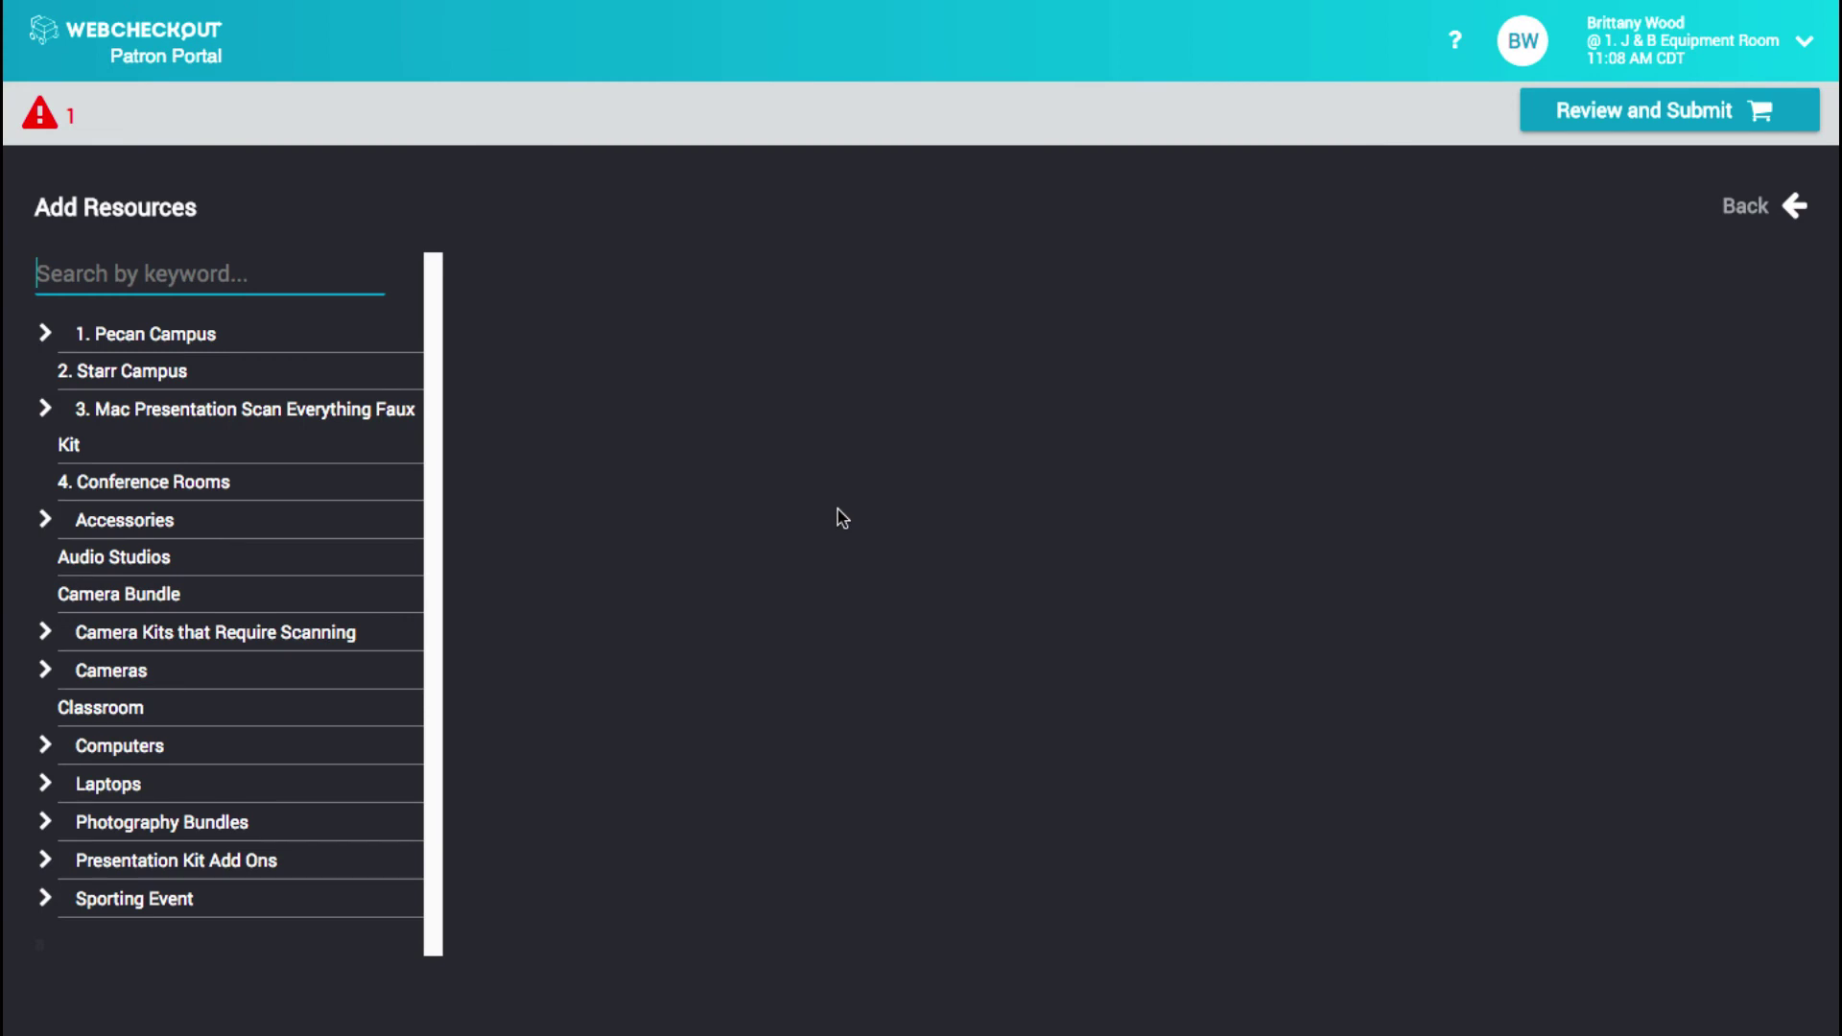
text(Canon)
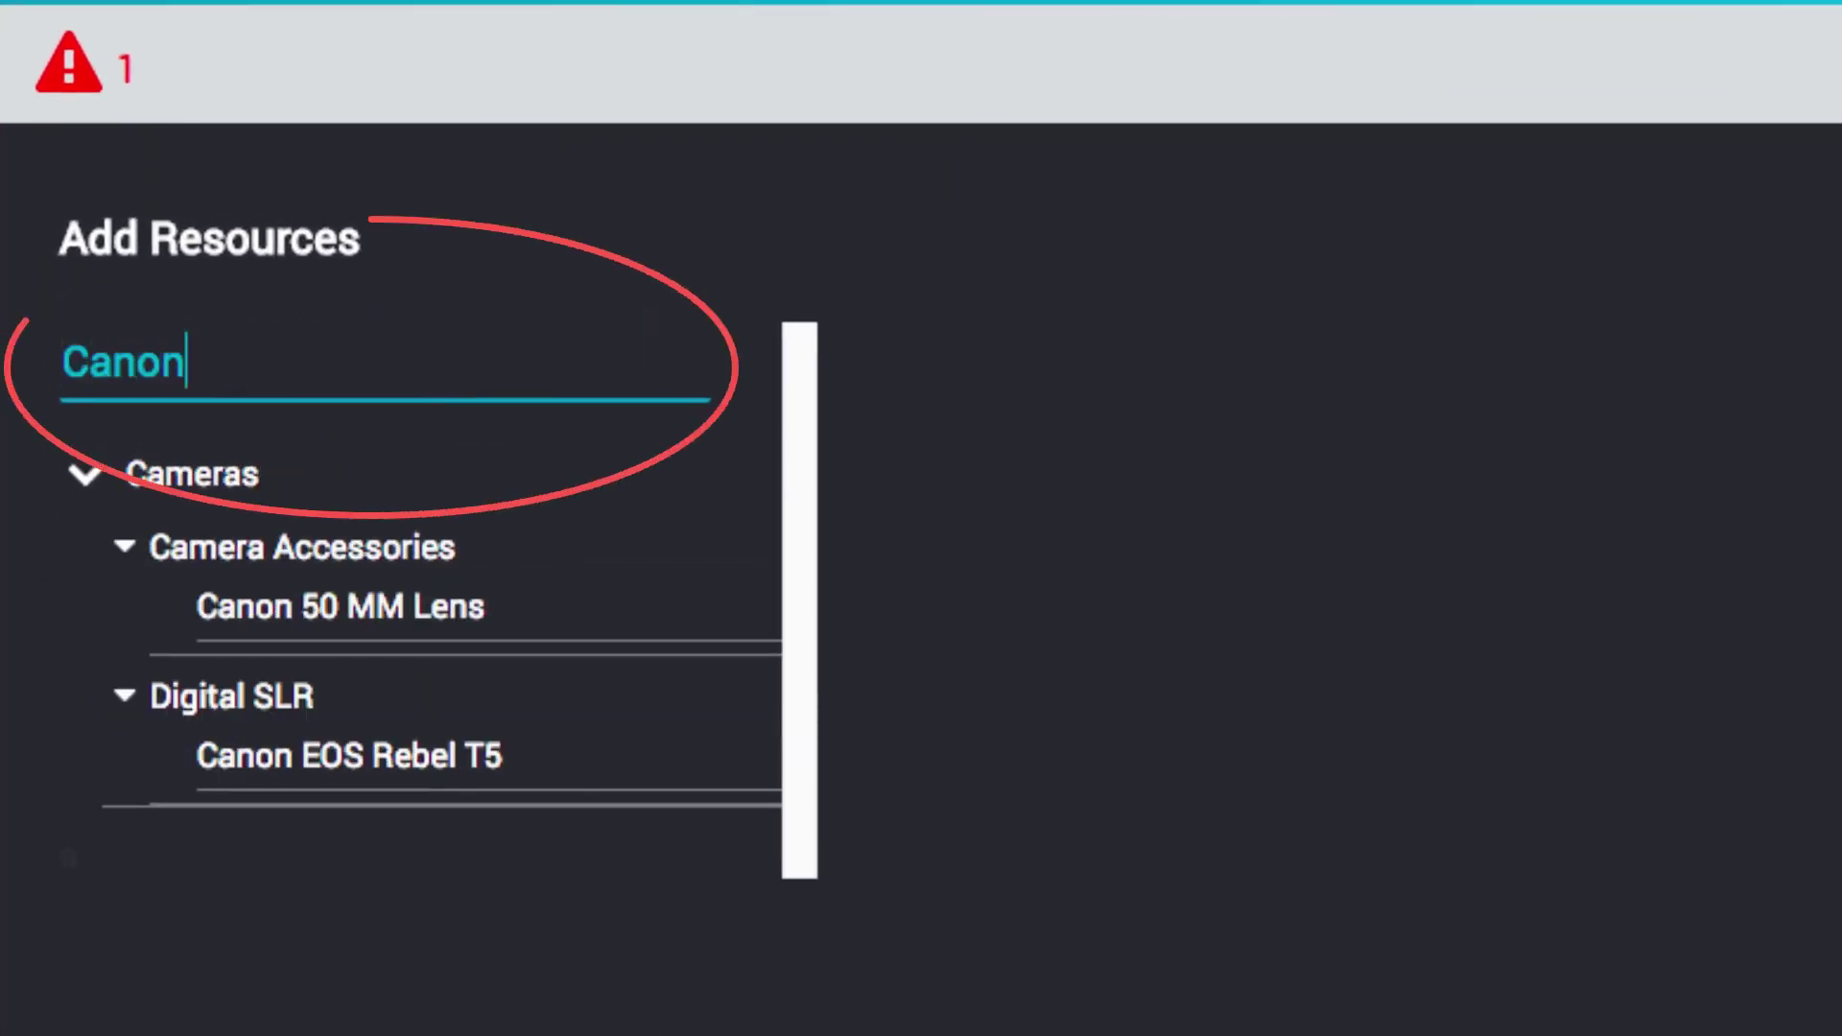
key(ctrl+a)
key(BackSpace)
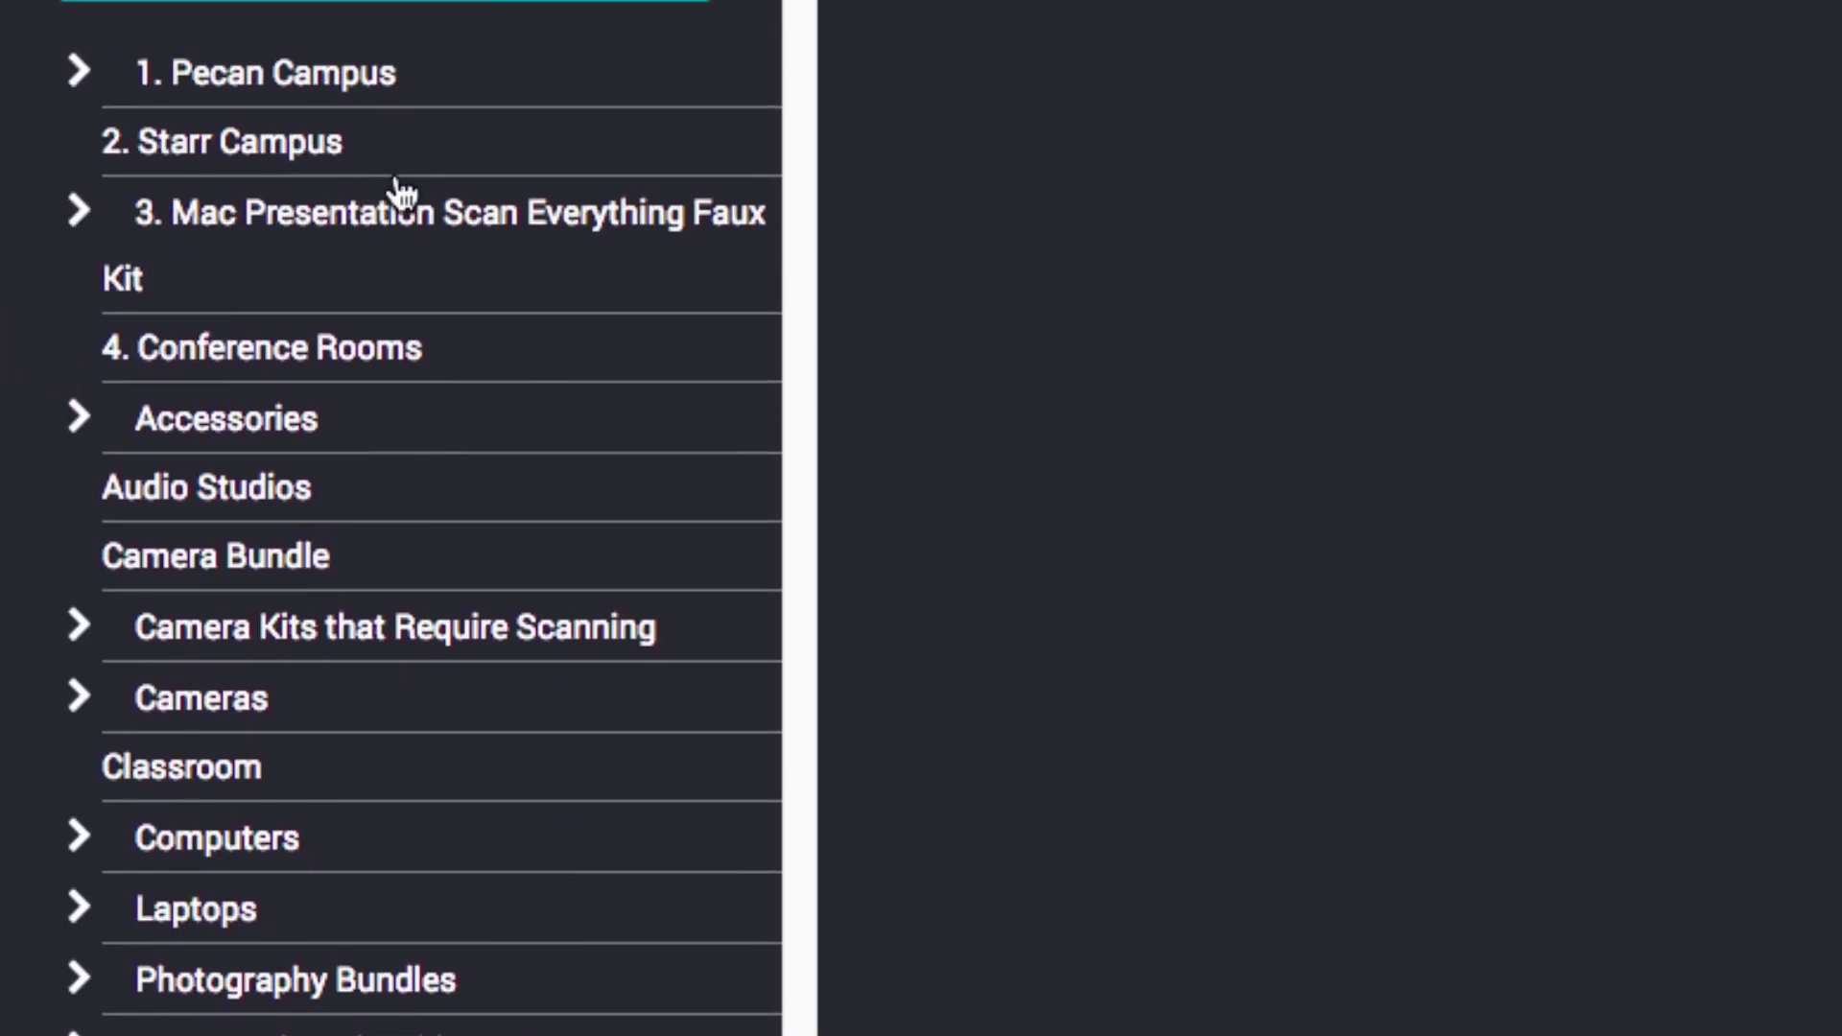
scroll(402, 289, down, 3)
click(185, 363)
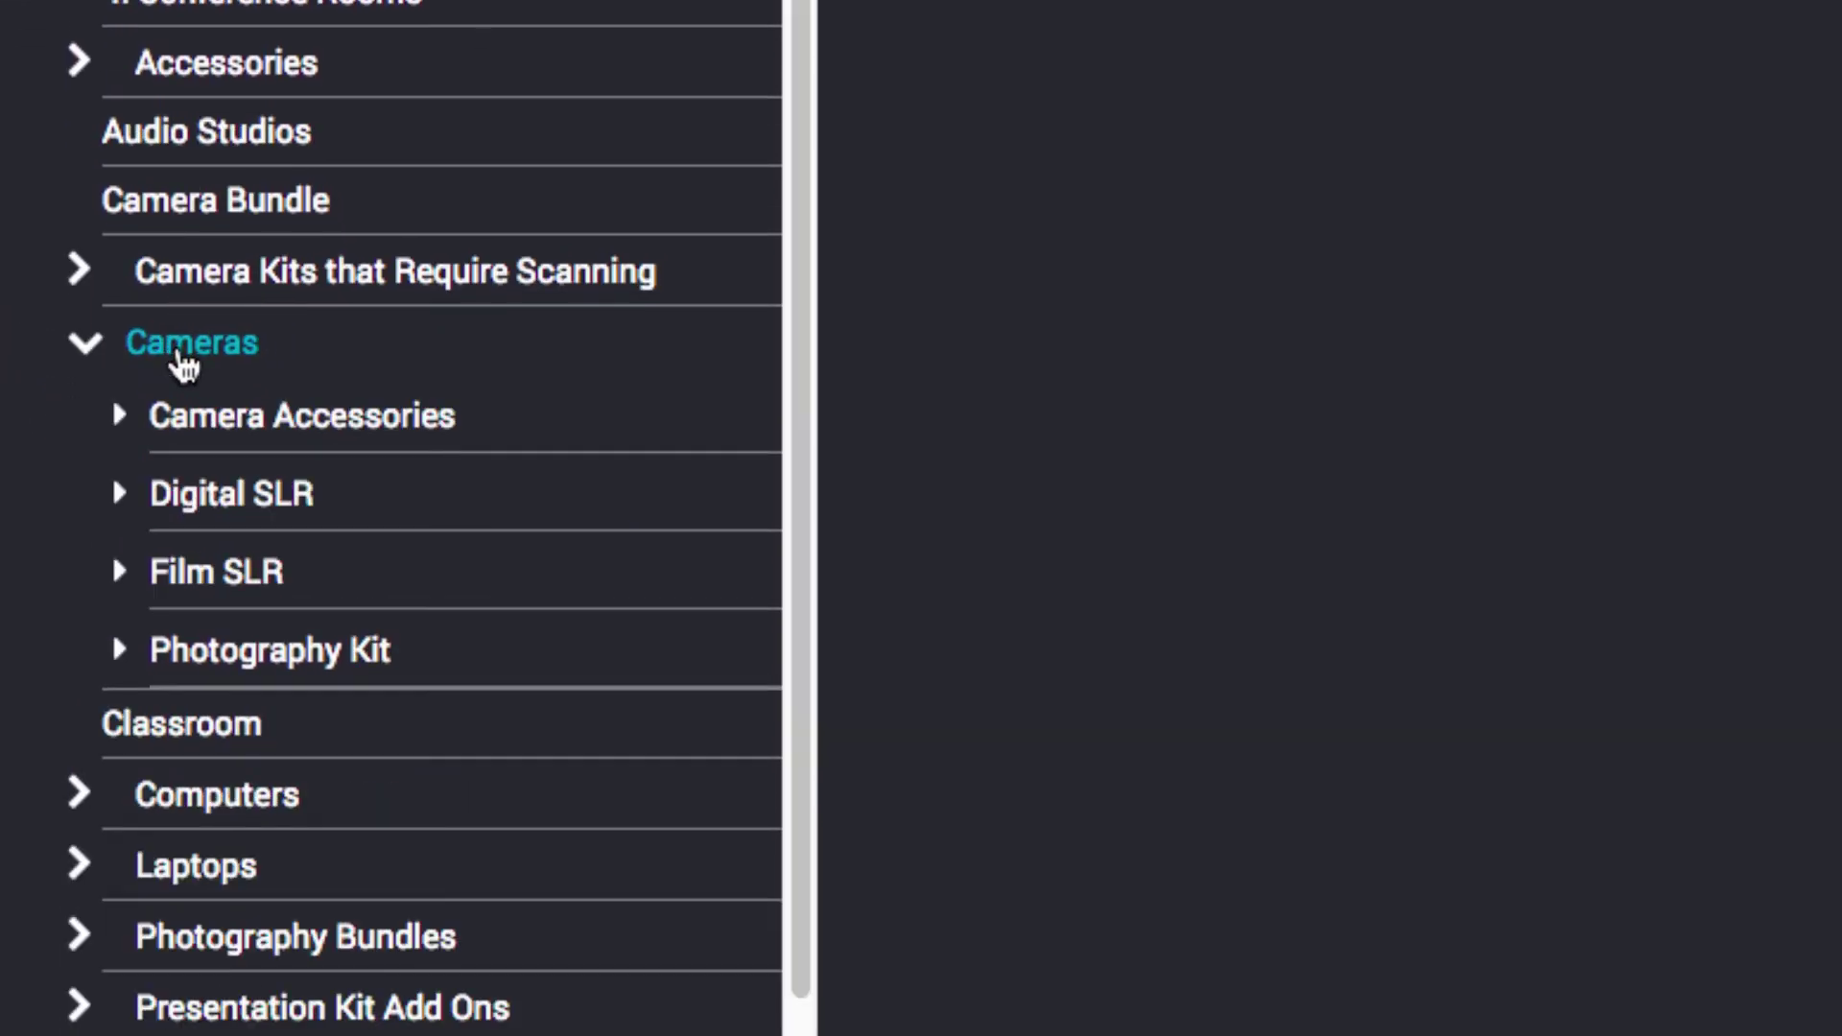
click(231, 494)
click(317, 549)
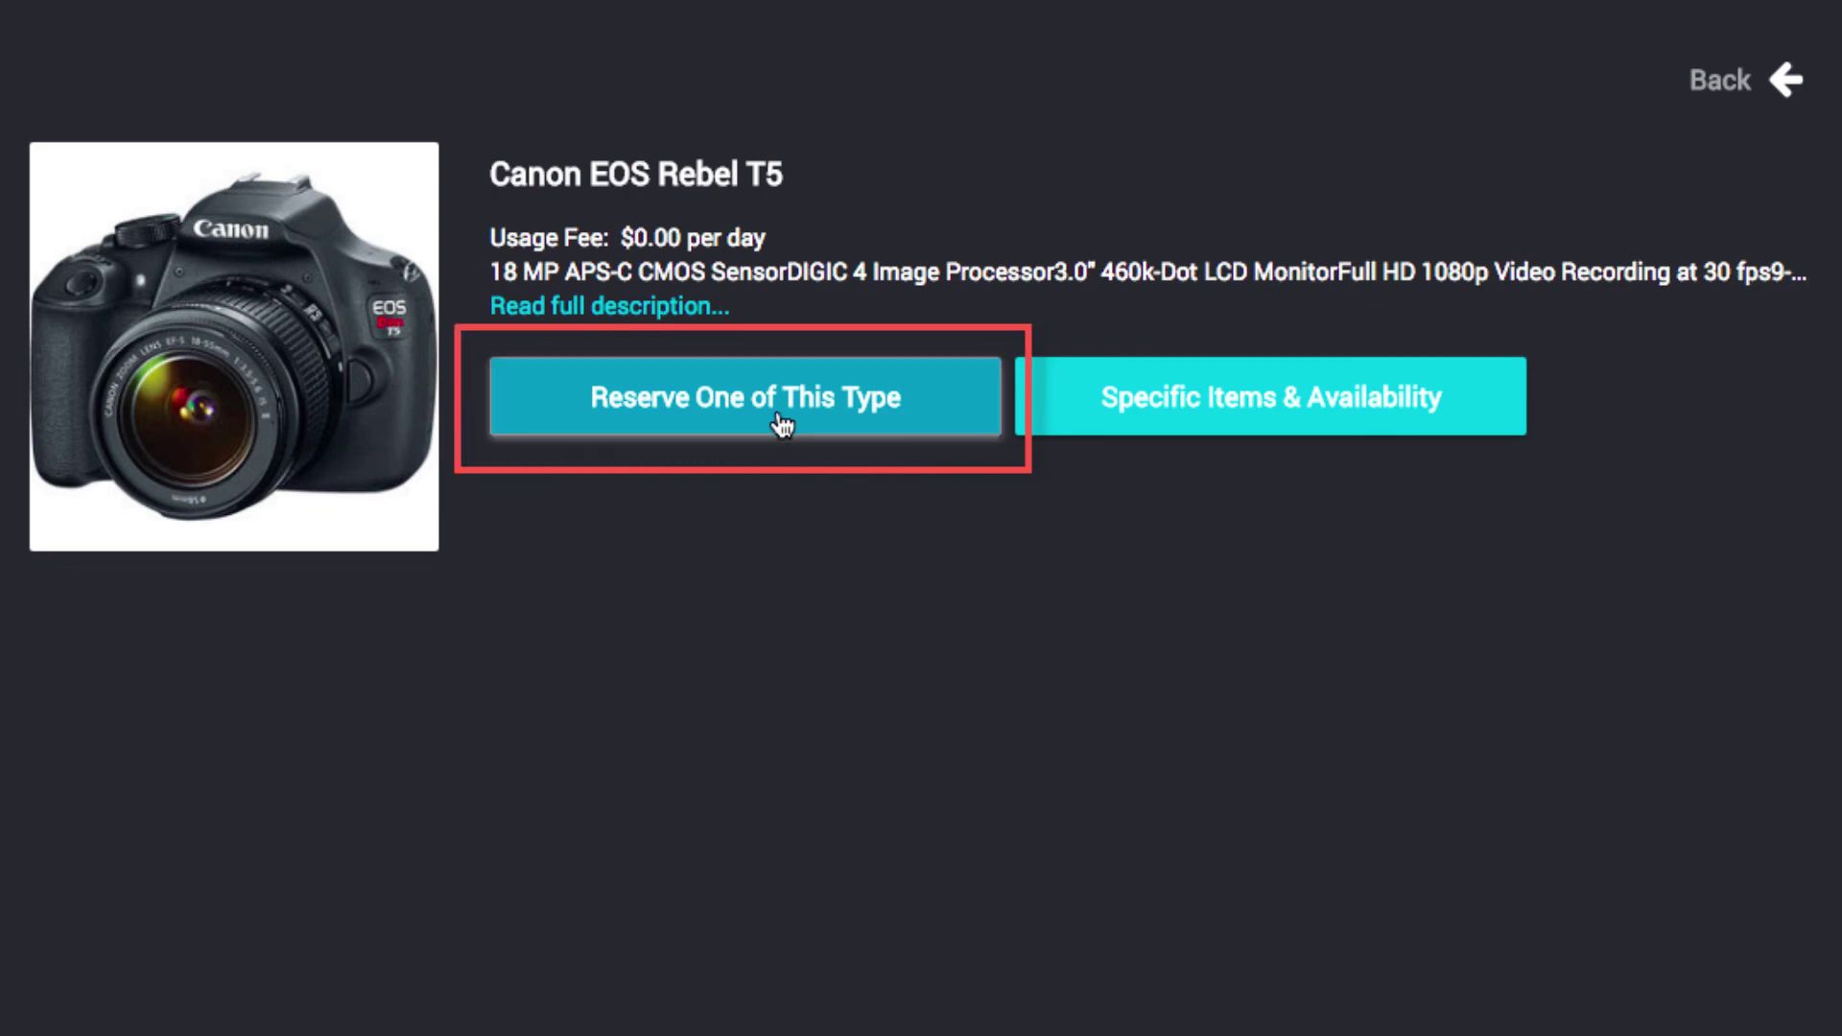
Step: Check availability and details of Canon EOS Rebel T5 001, then add it to the cart
click(1159, 420)
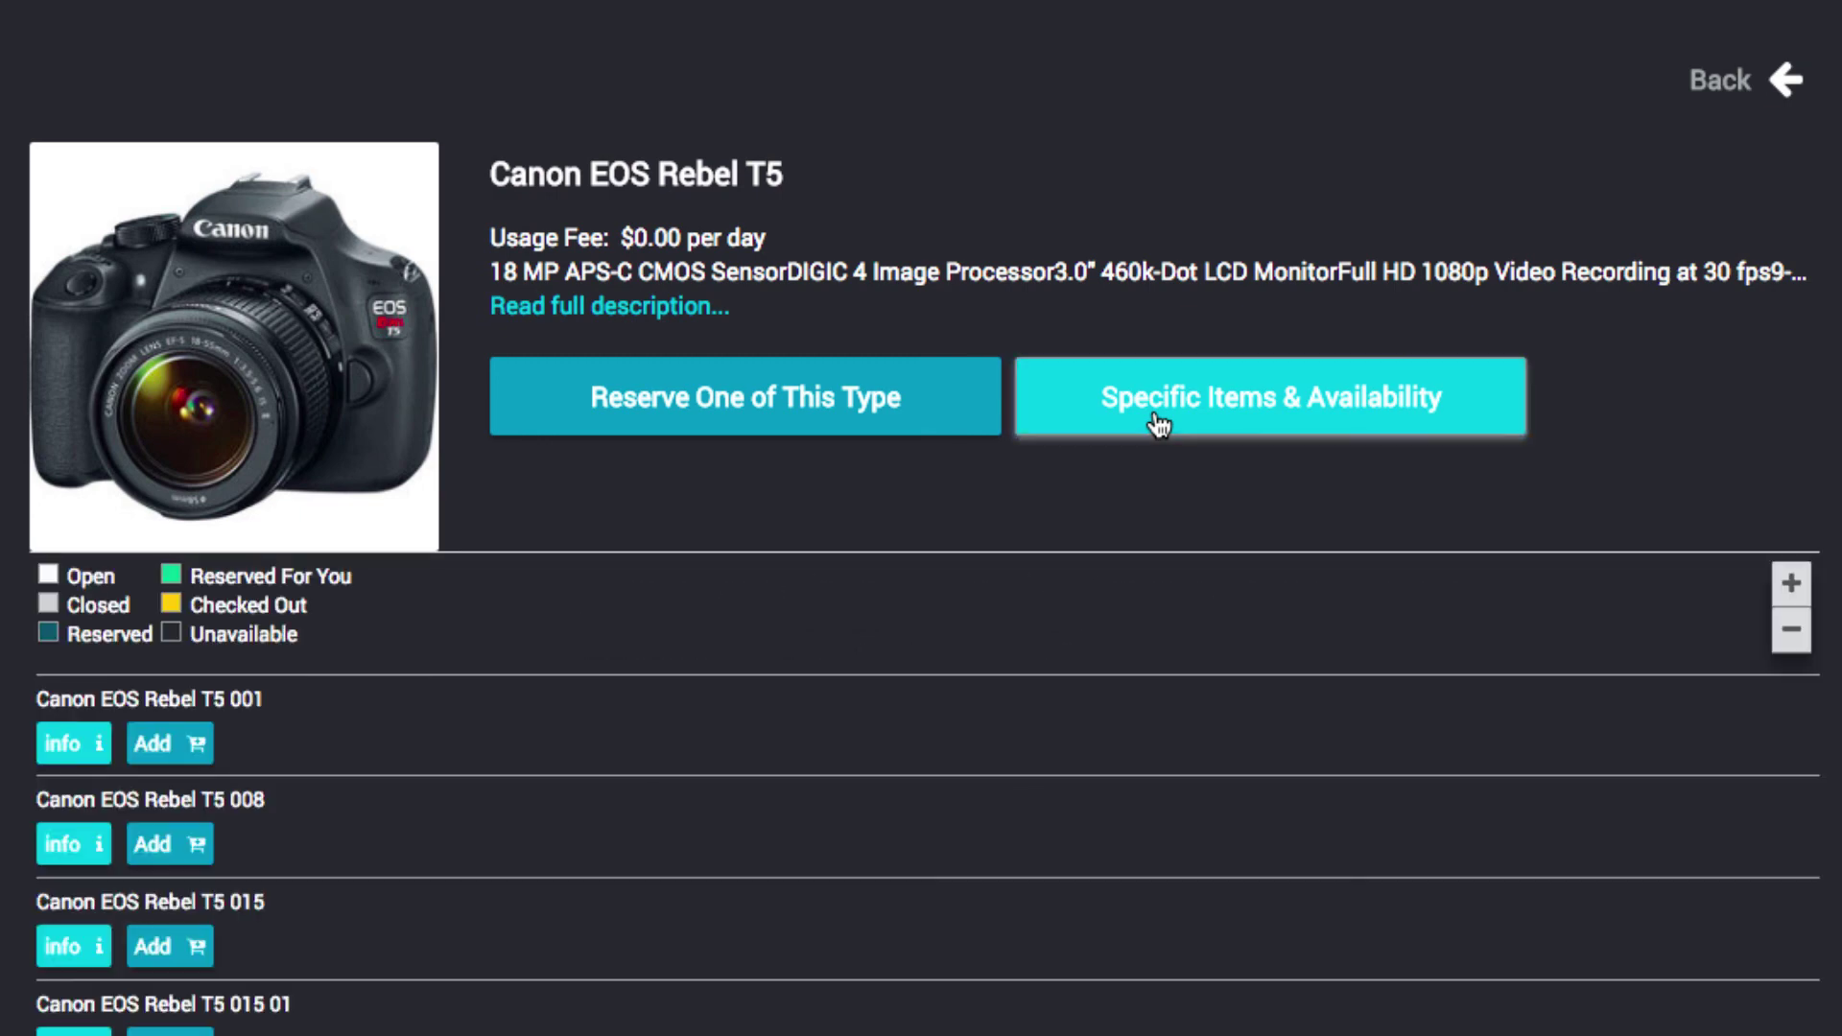
scroll(1121, 724, down, 3)
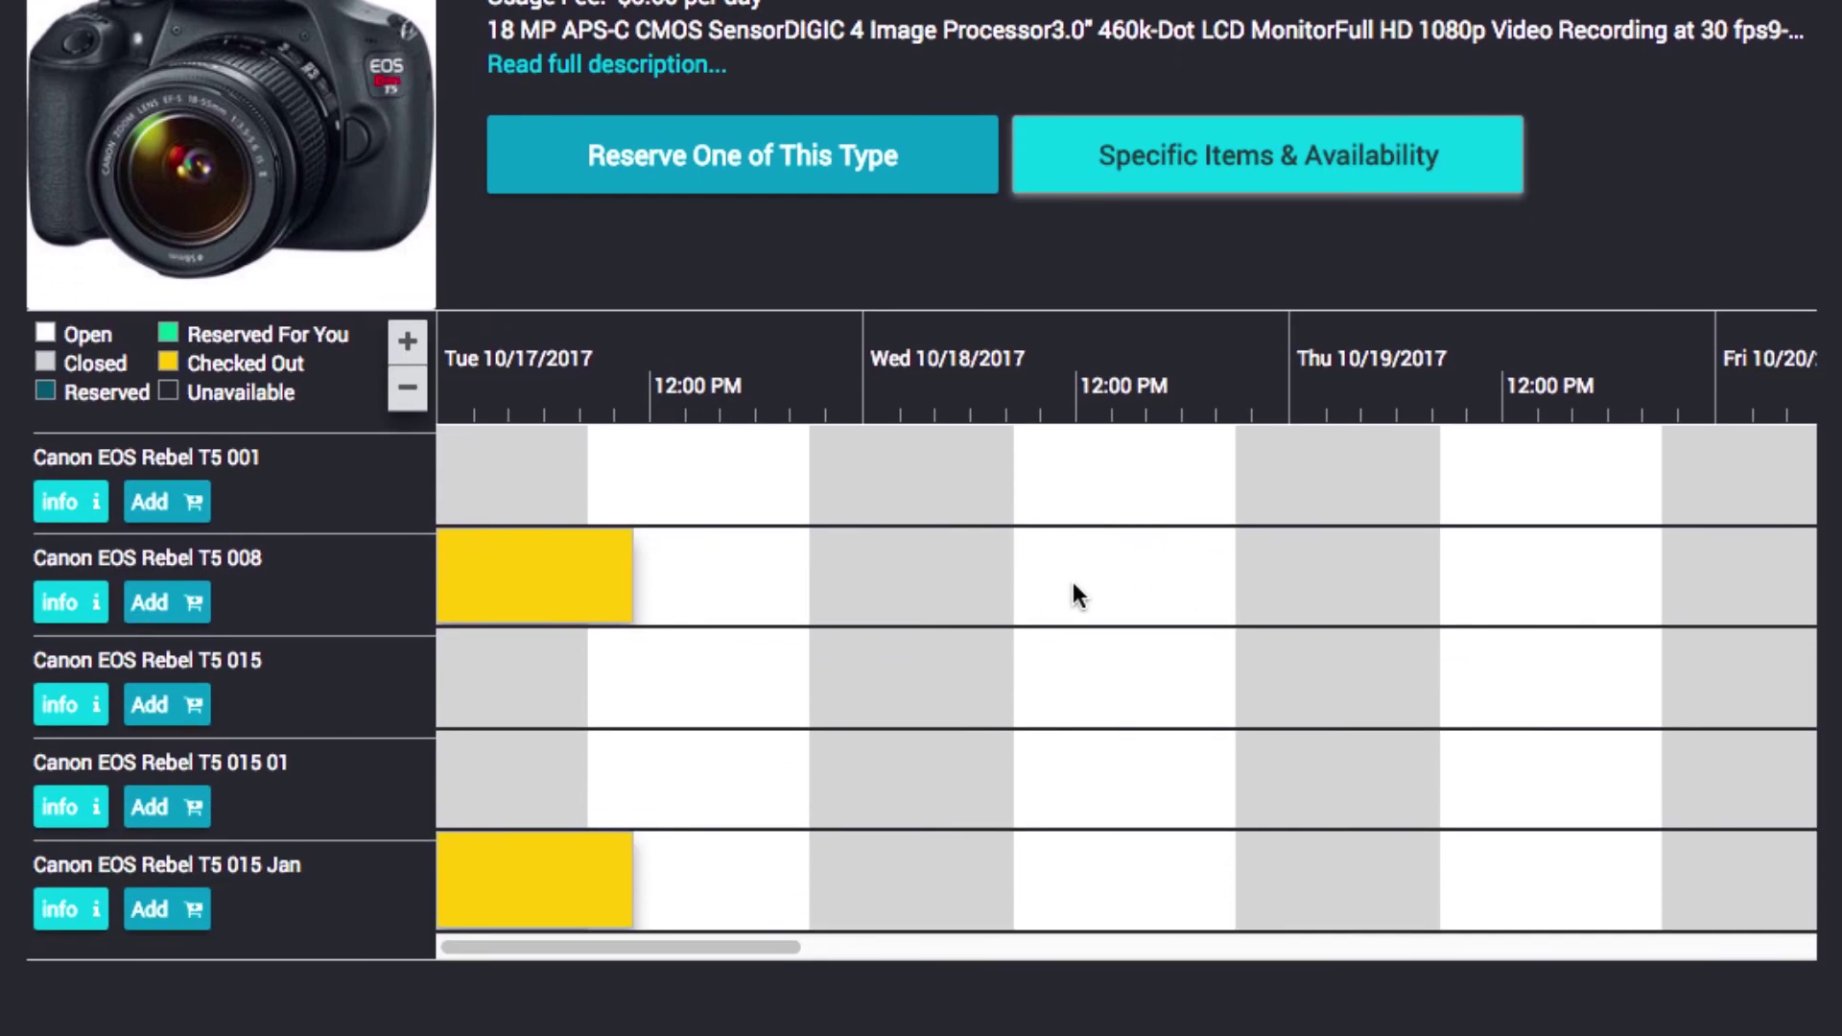
mouse_move(731, 939)
mouse_down()
mouse_move(1308, 957)
mouse_move(508, 928)
mouse_up()
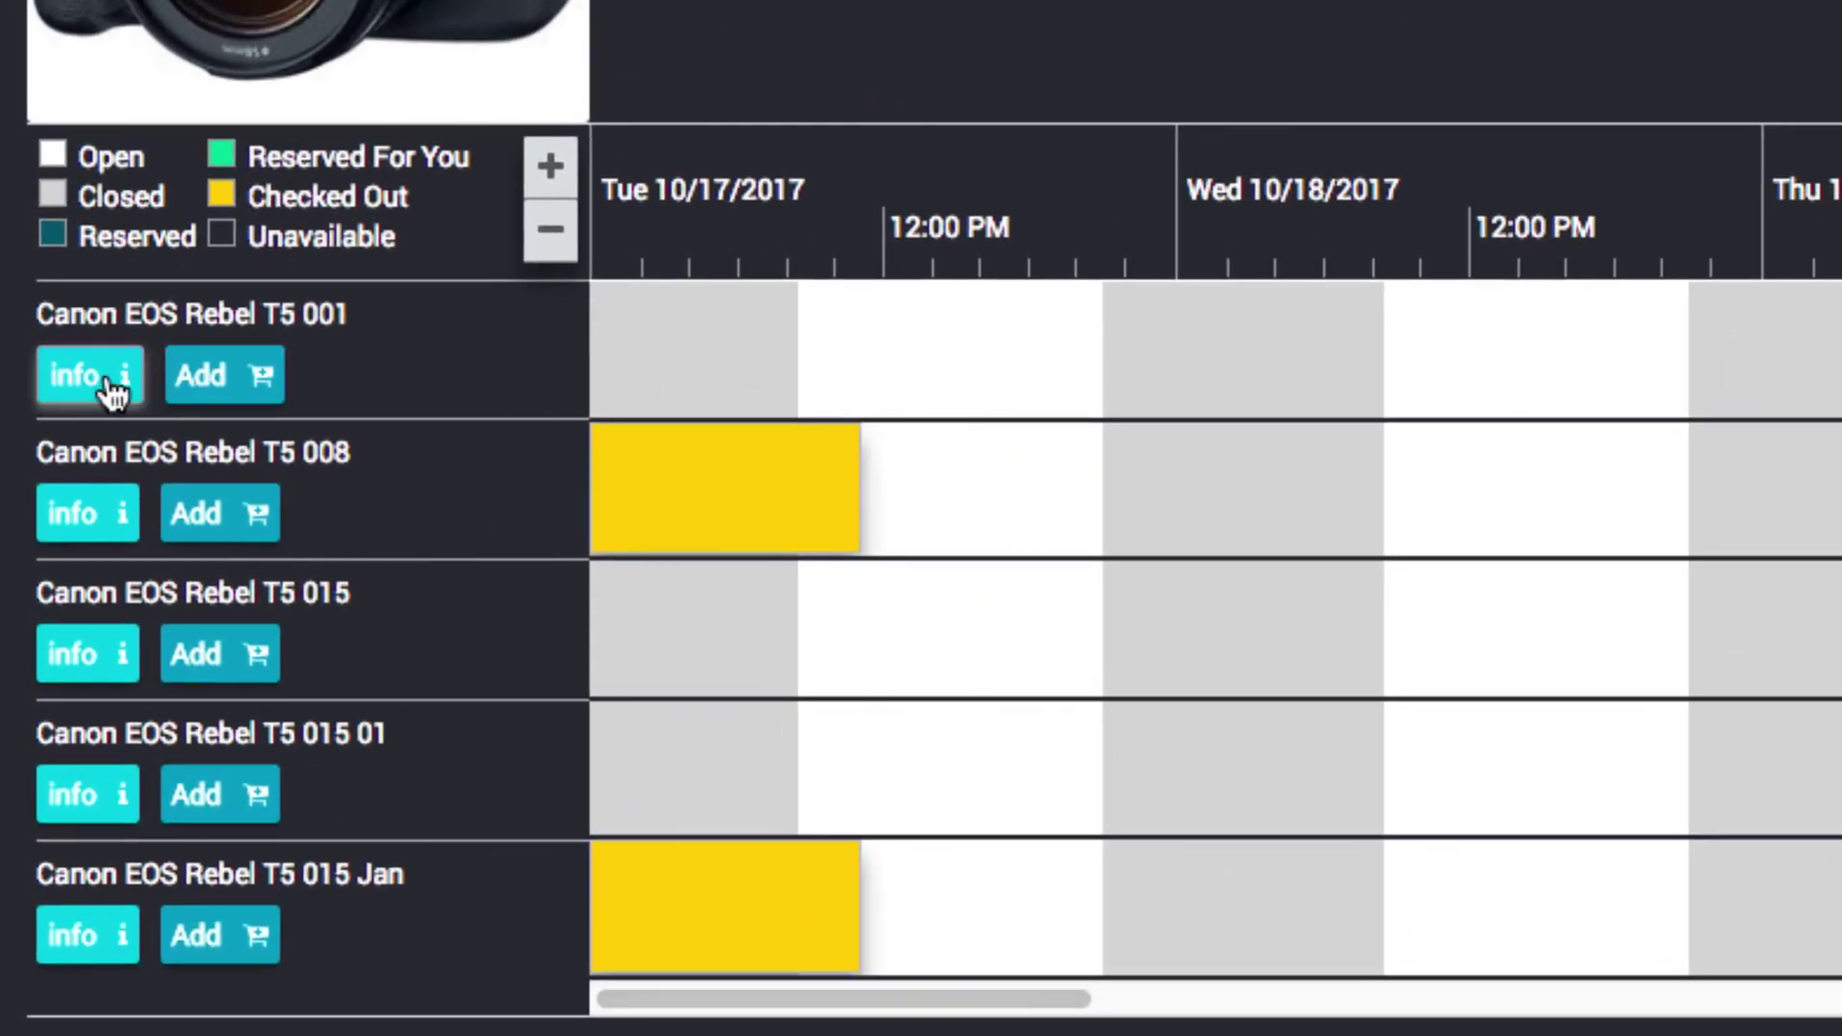
click(89, 375)
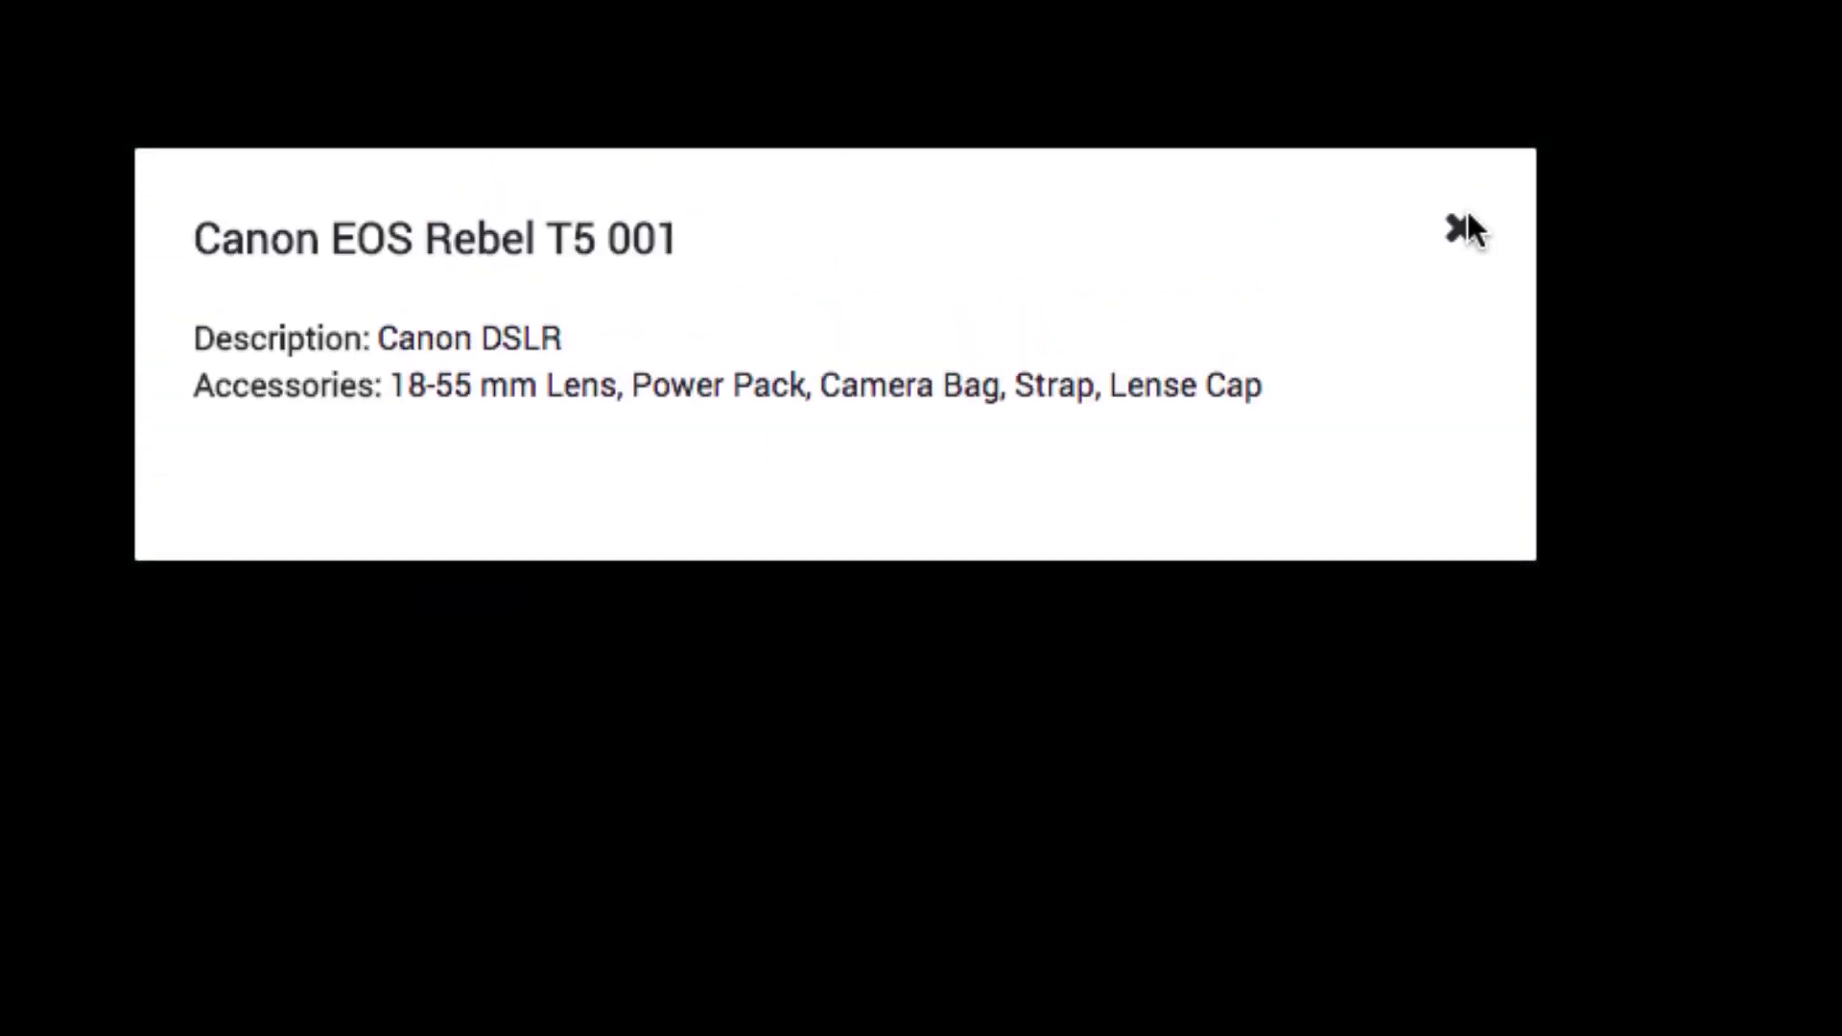
click(1457, 230)
scroll(921, 575, down, 5)
click(230, 441)
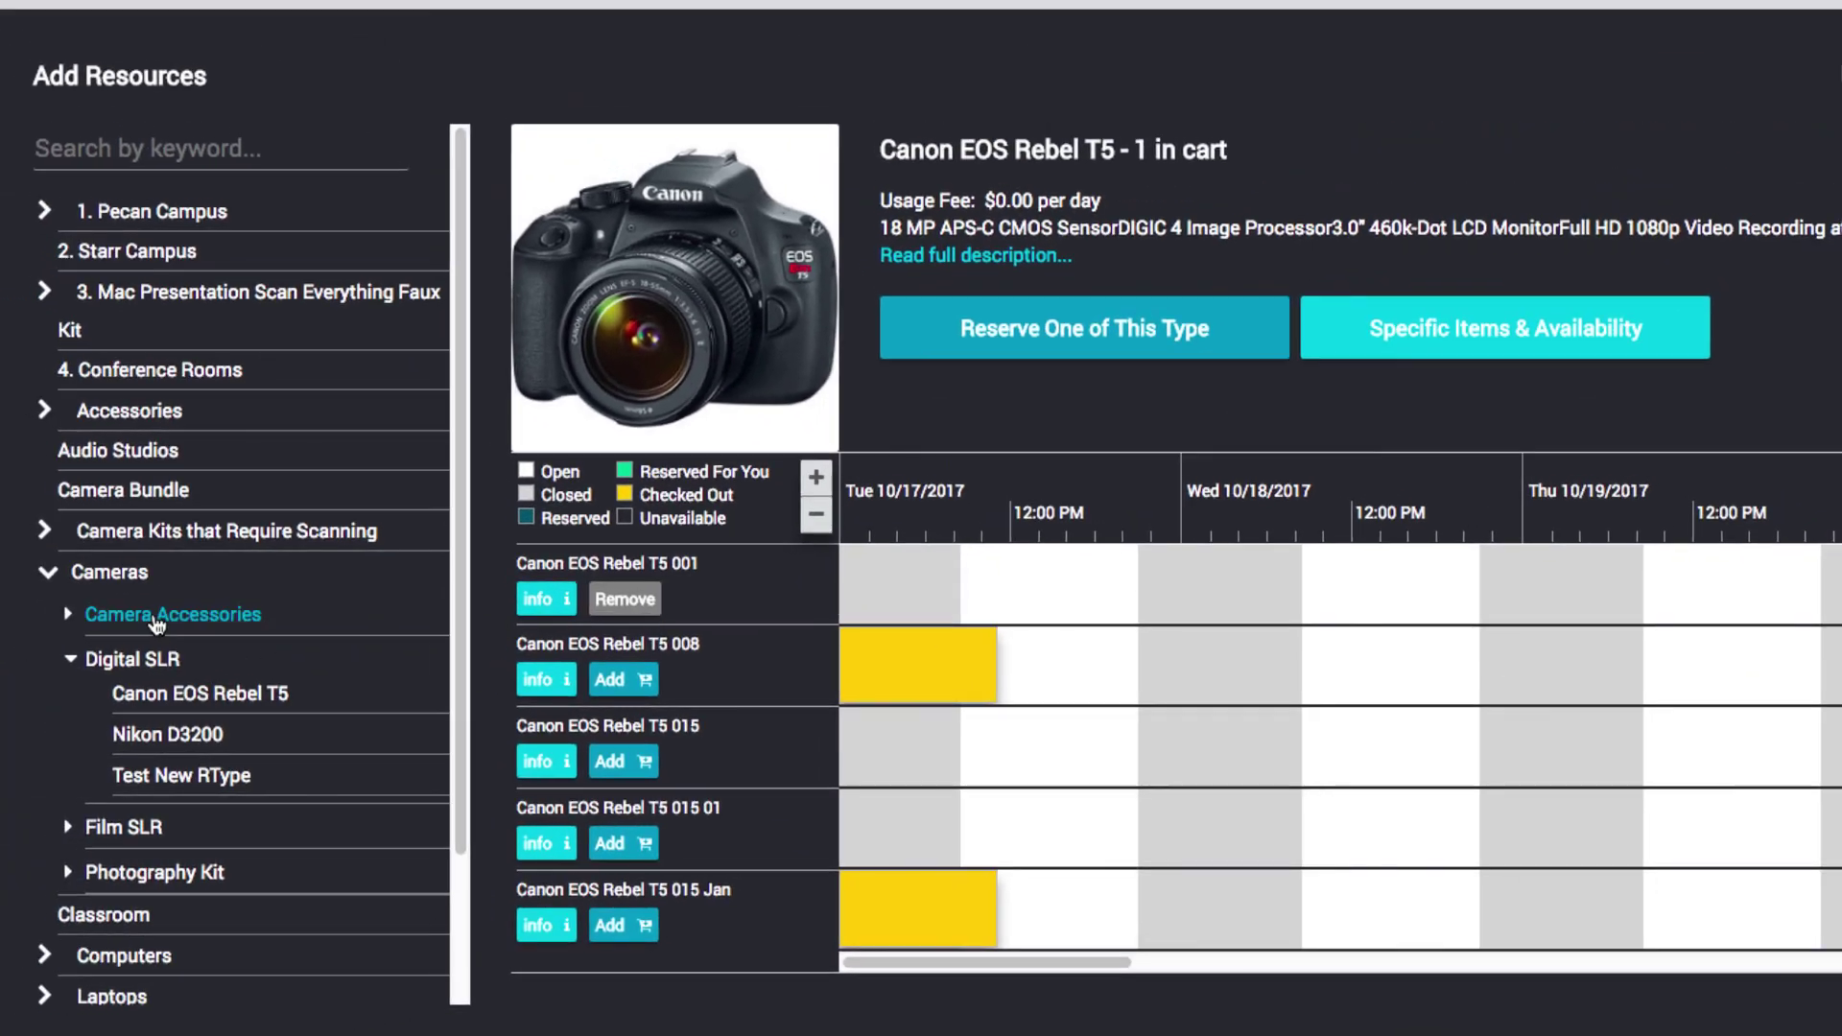
Step: Reserve one Tripod and the Canon 50 MM Lens from Camera Accessories, then return to the form
click(172, 613)
click(140, 690)
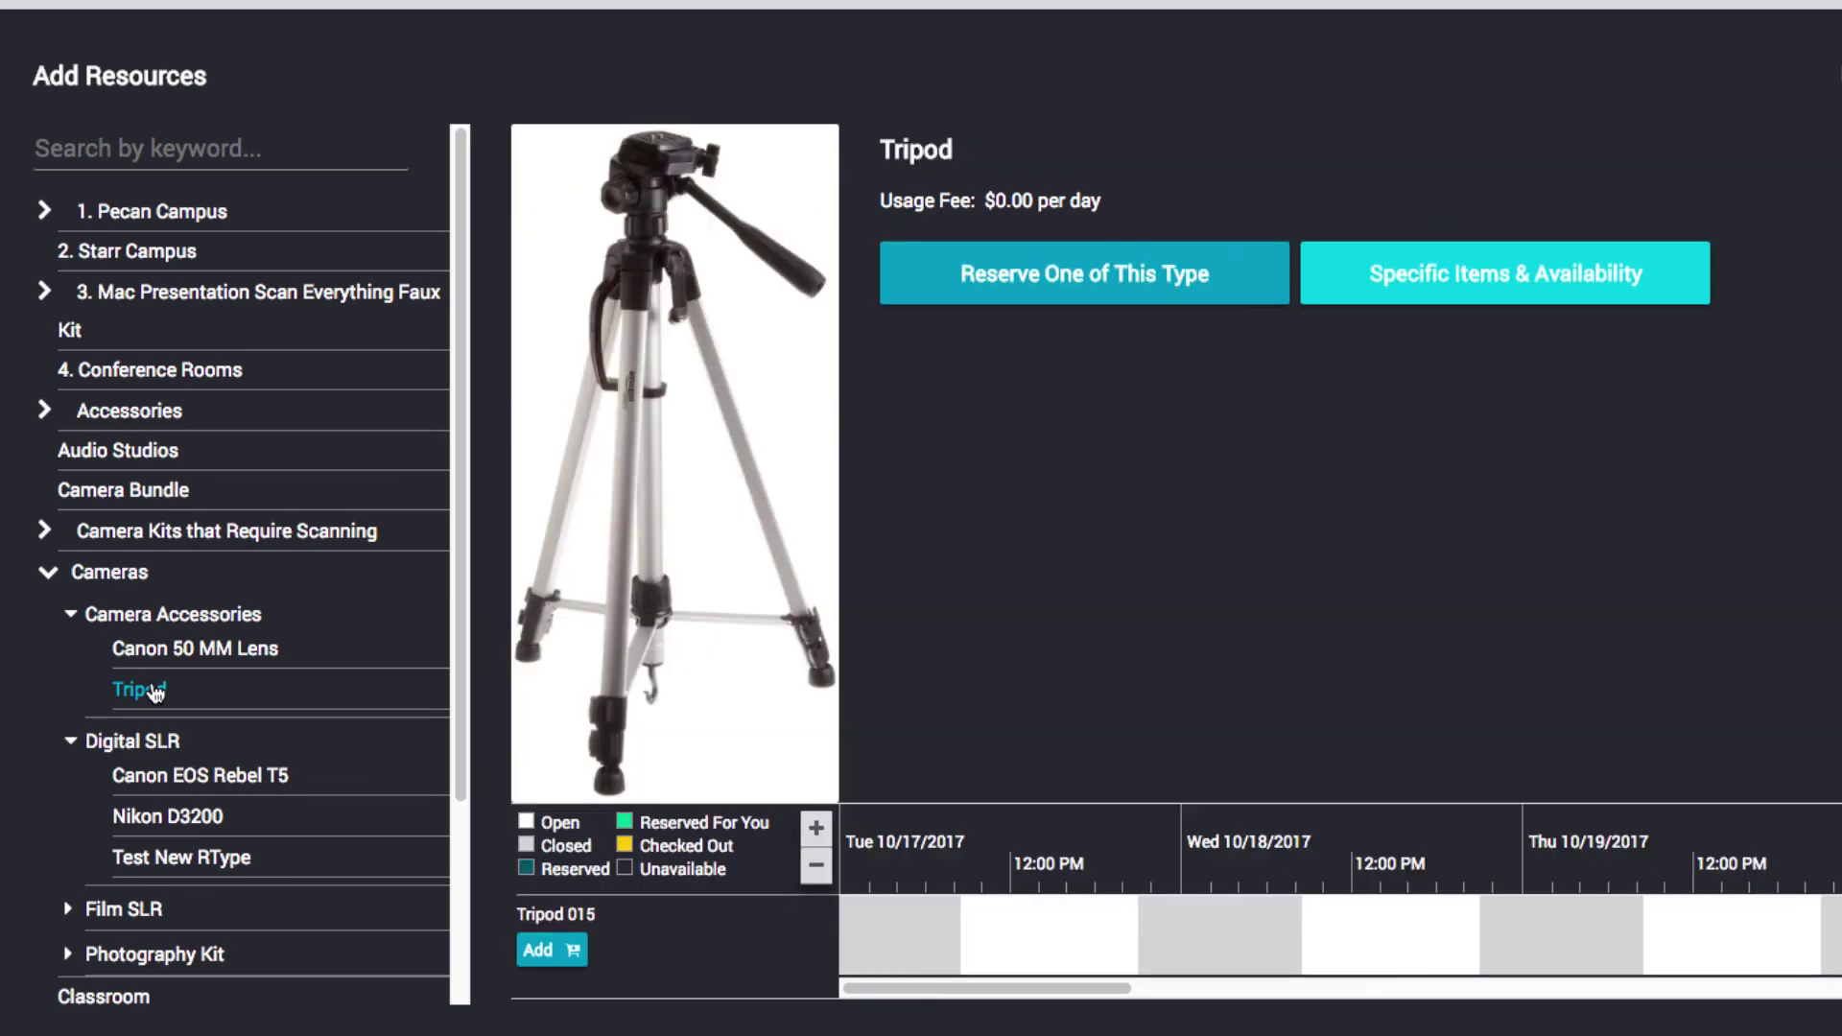
click(1107, 275)
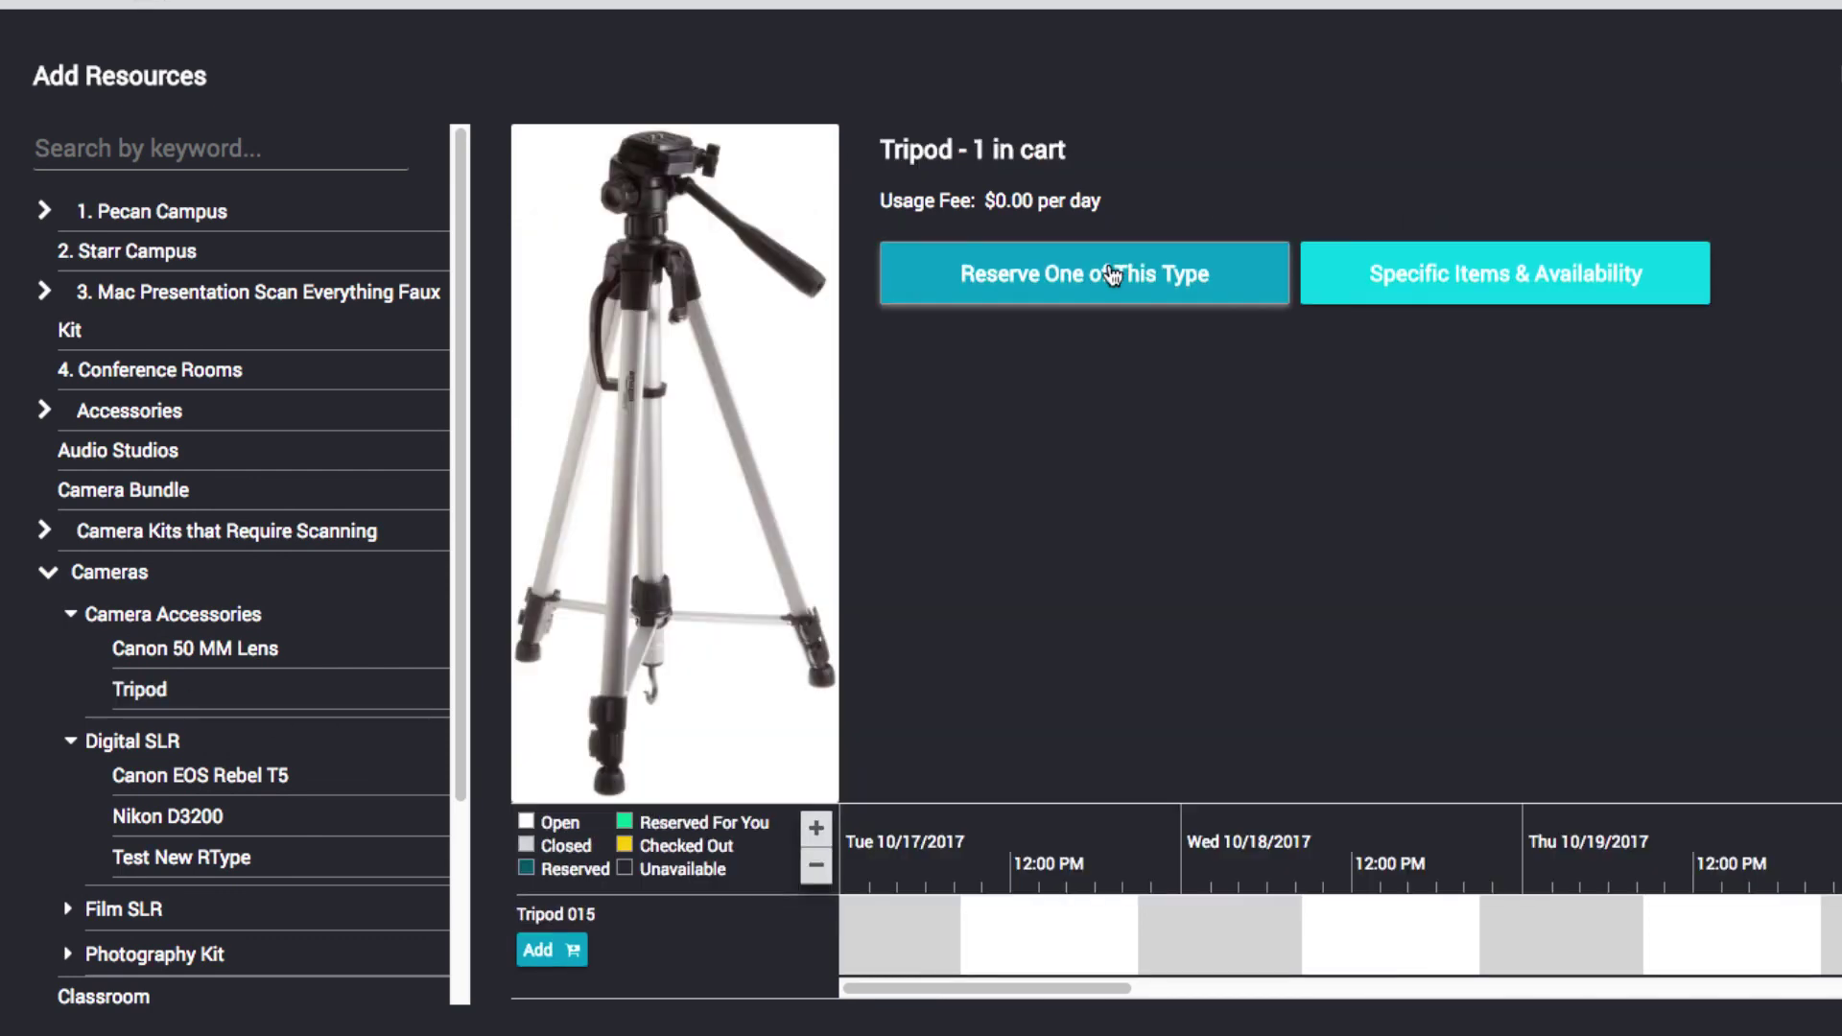
click(194, 649)
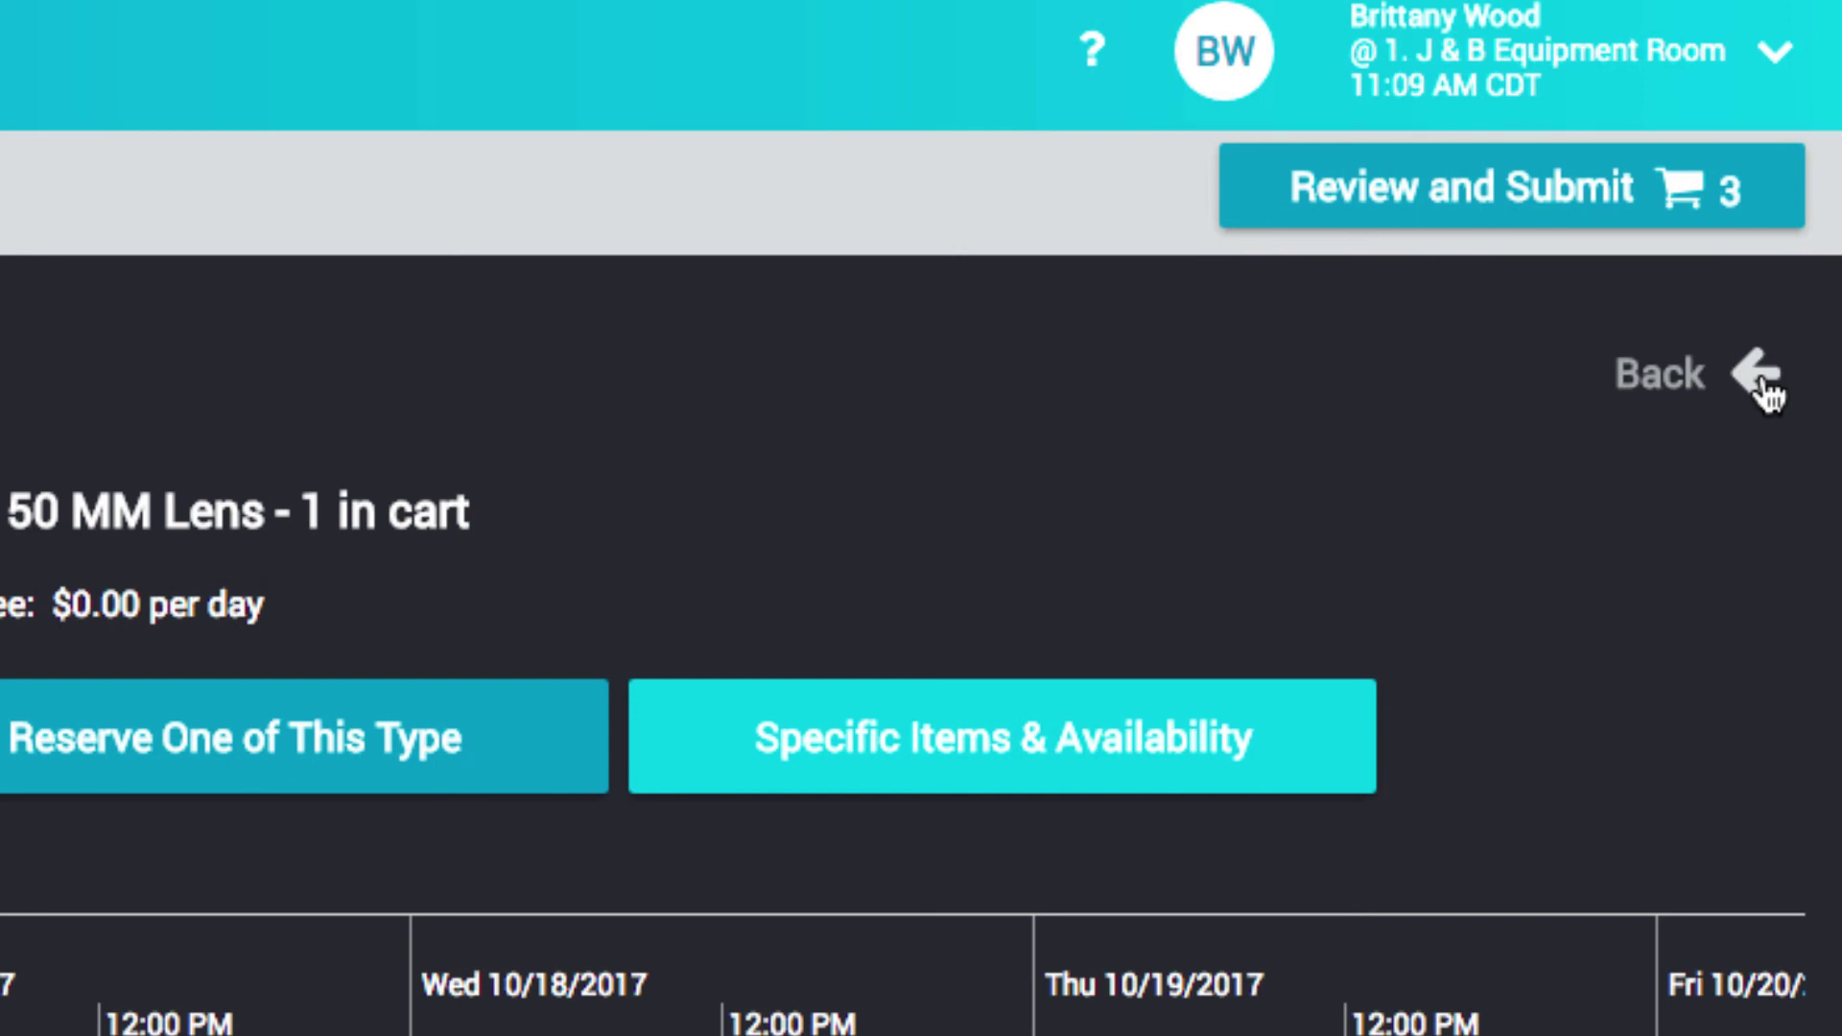
click(1763, 386)
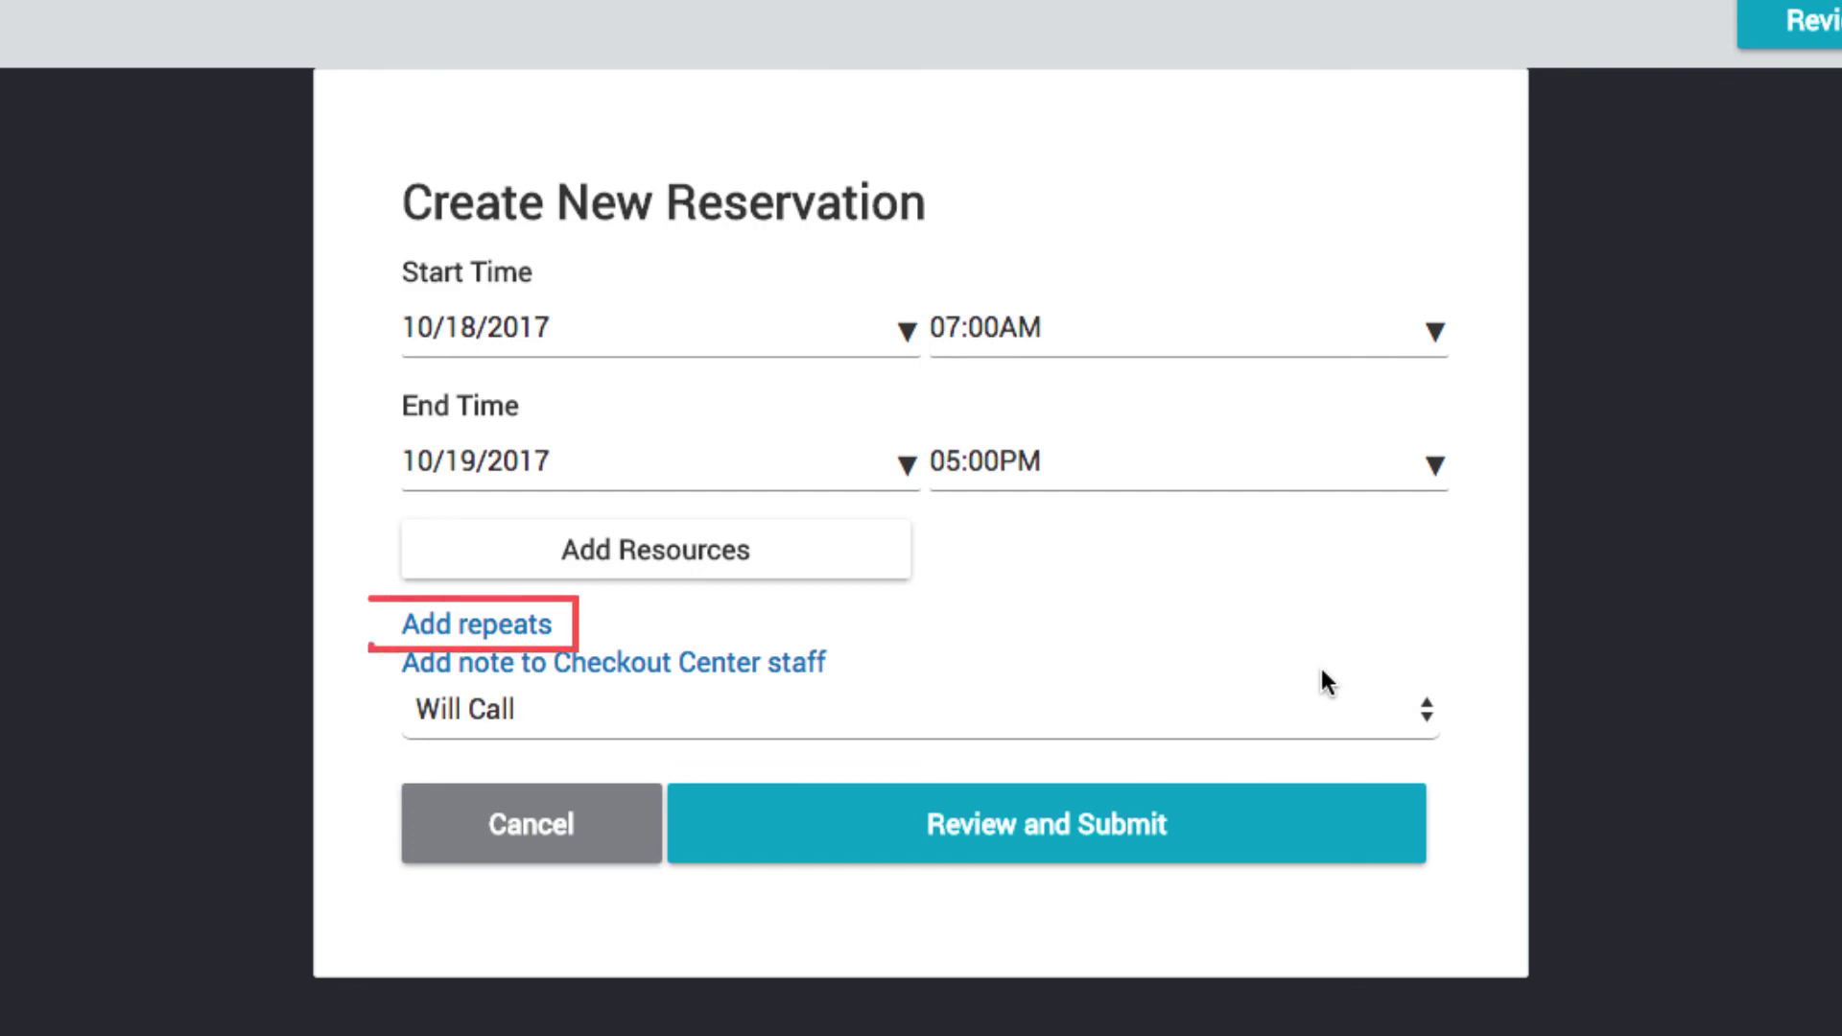
click(512, 624)
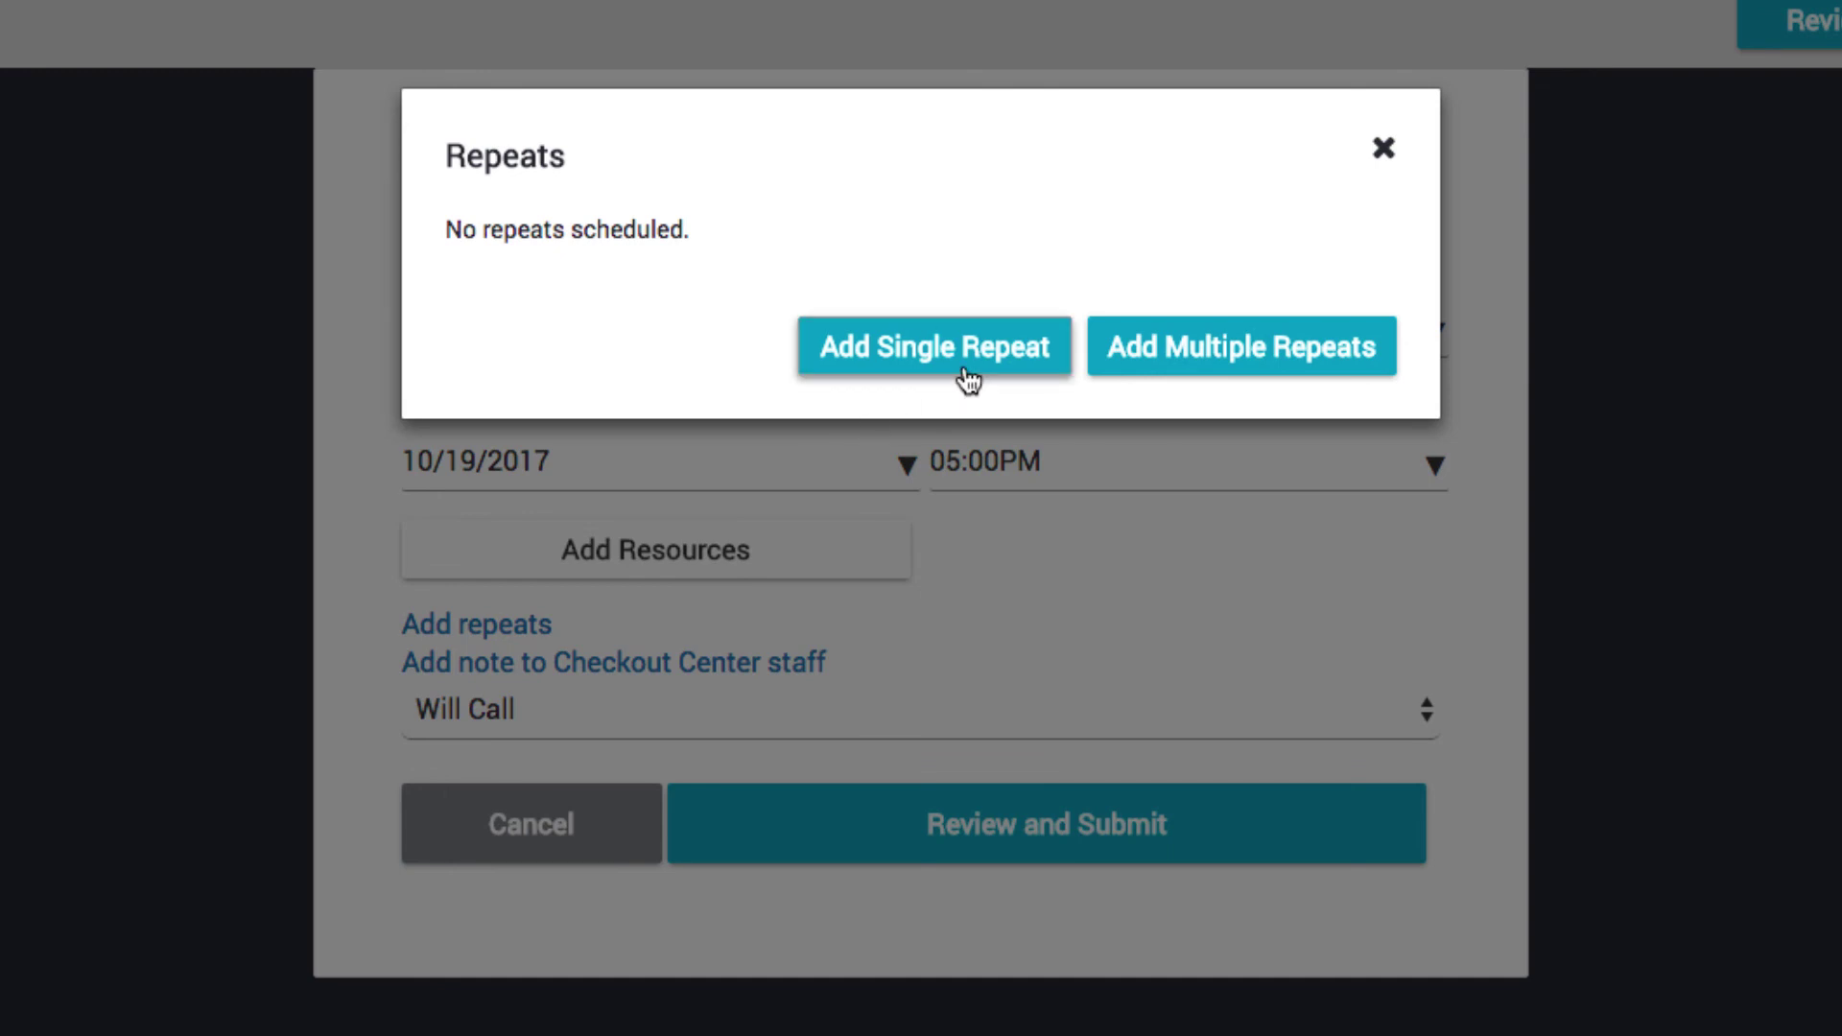
click(1383, 152)
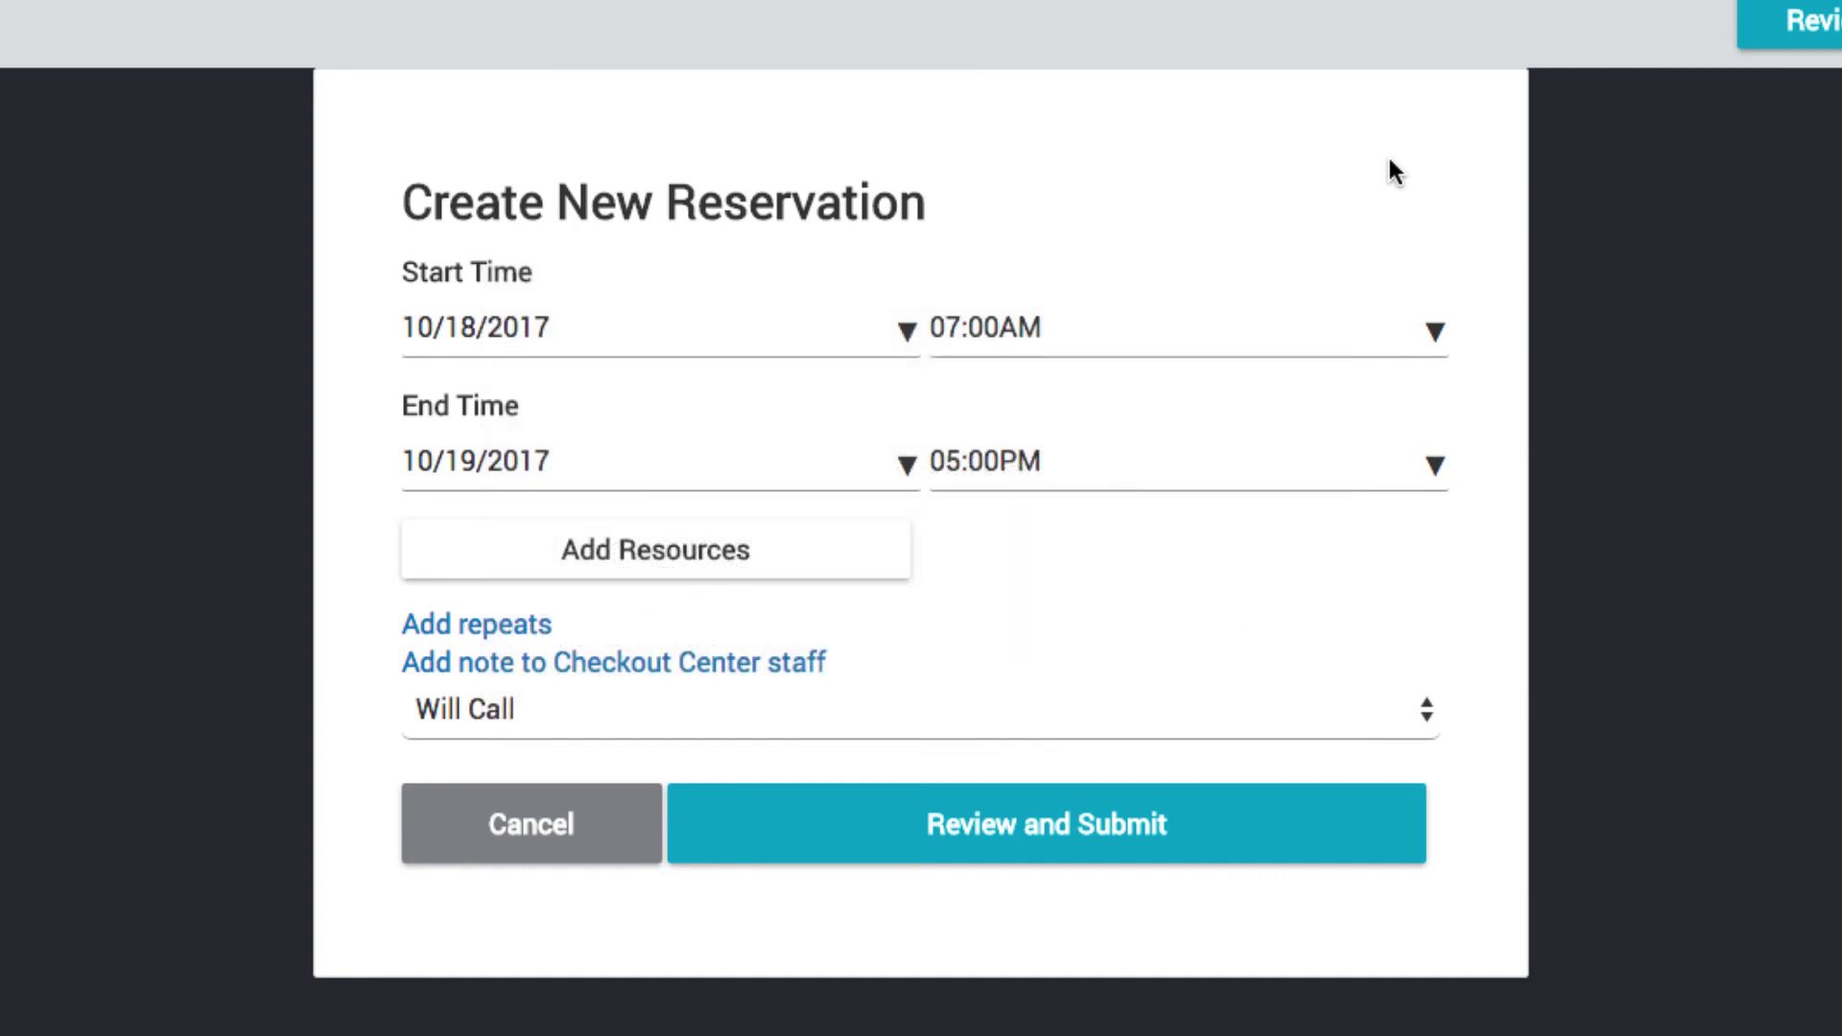
Step: Save the staff note 'Equipment for Final Project'
click(778, 665)
click(707, 245)
text(Equipment for Final Project)
click(1278, 381)
Step: Set pickup to delivery at Room 218, then reopen and dismiss the pickup choices
click(732, 715)
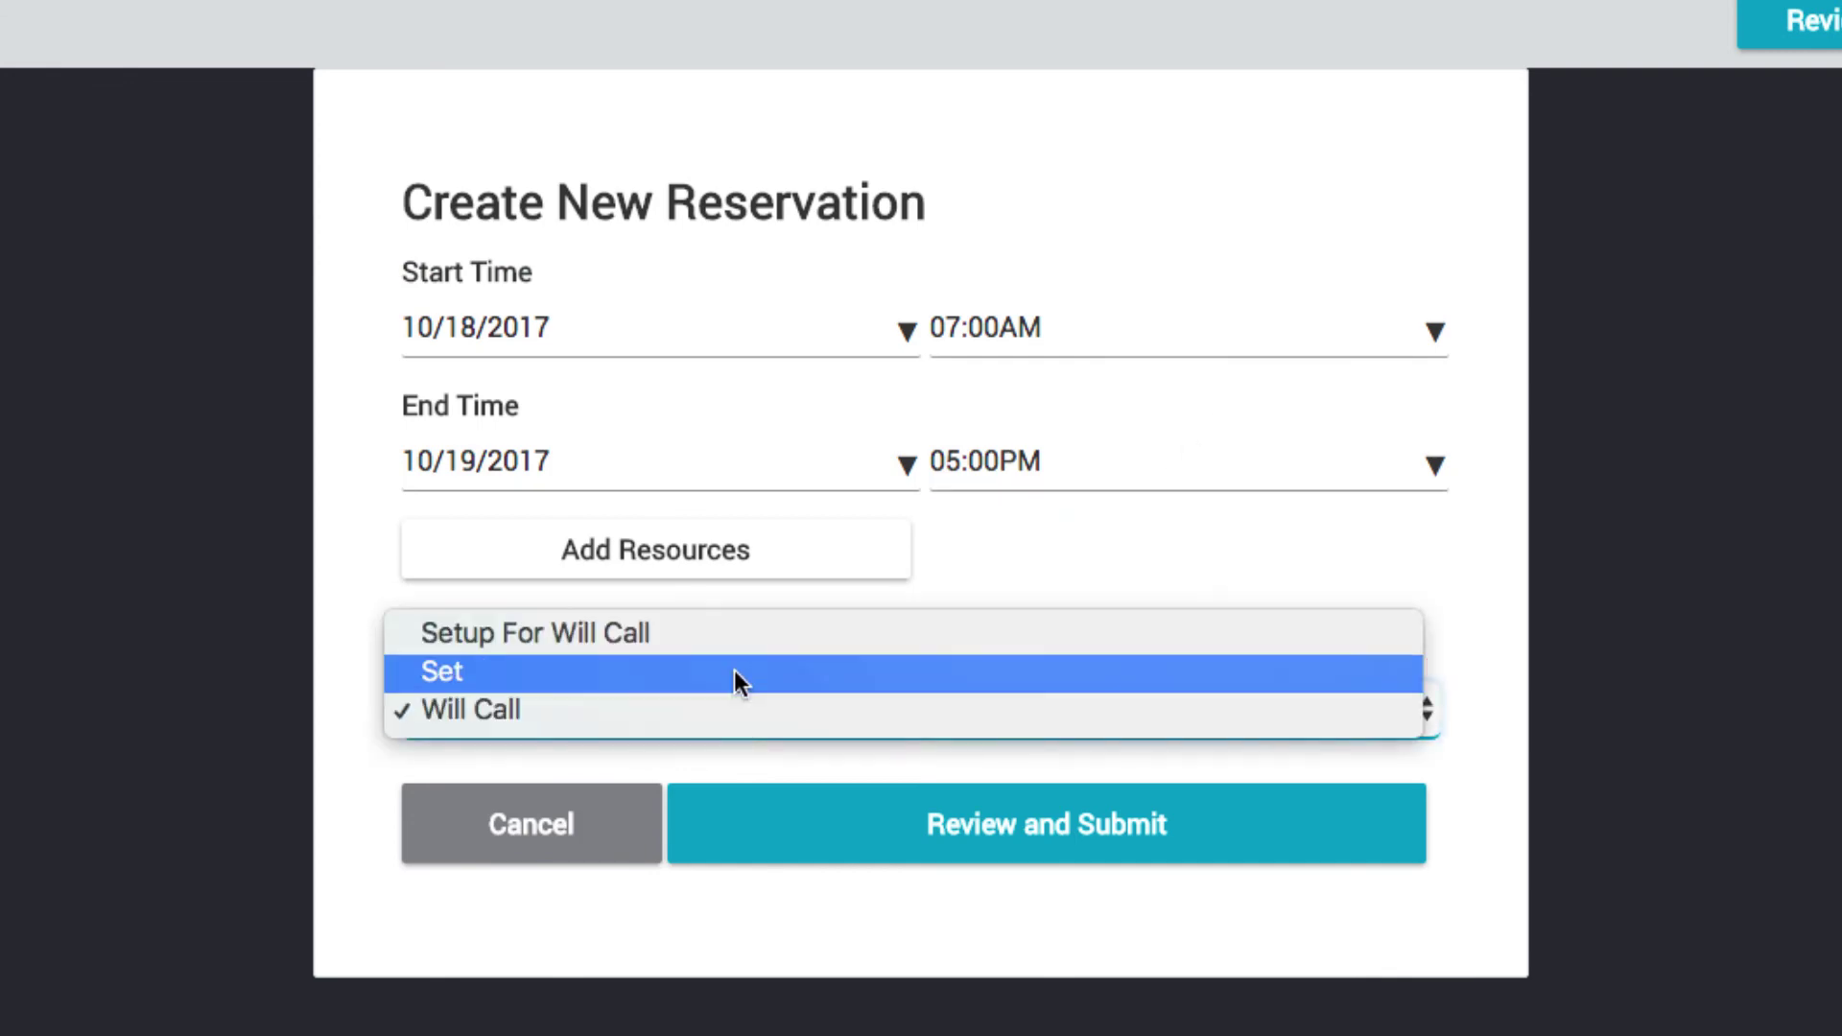
click(734, 670)
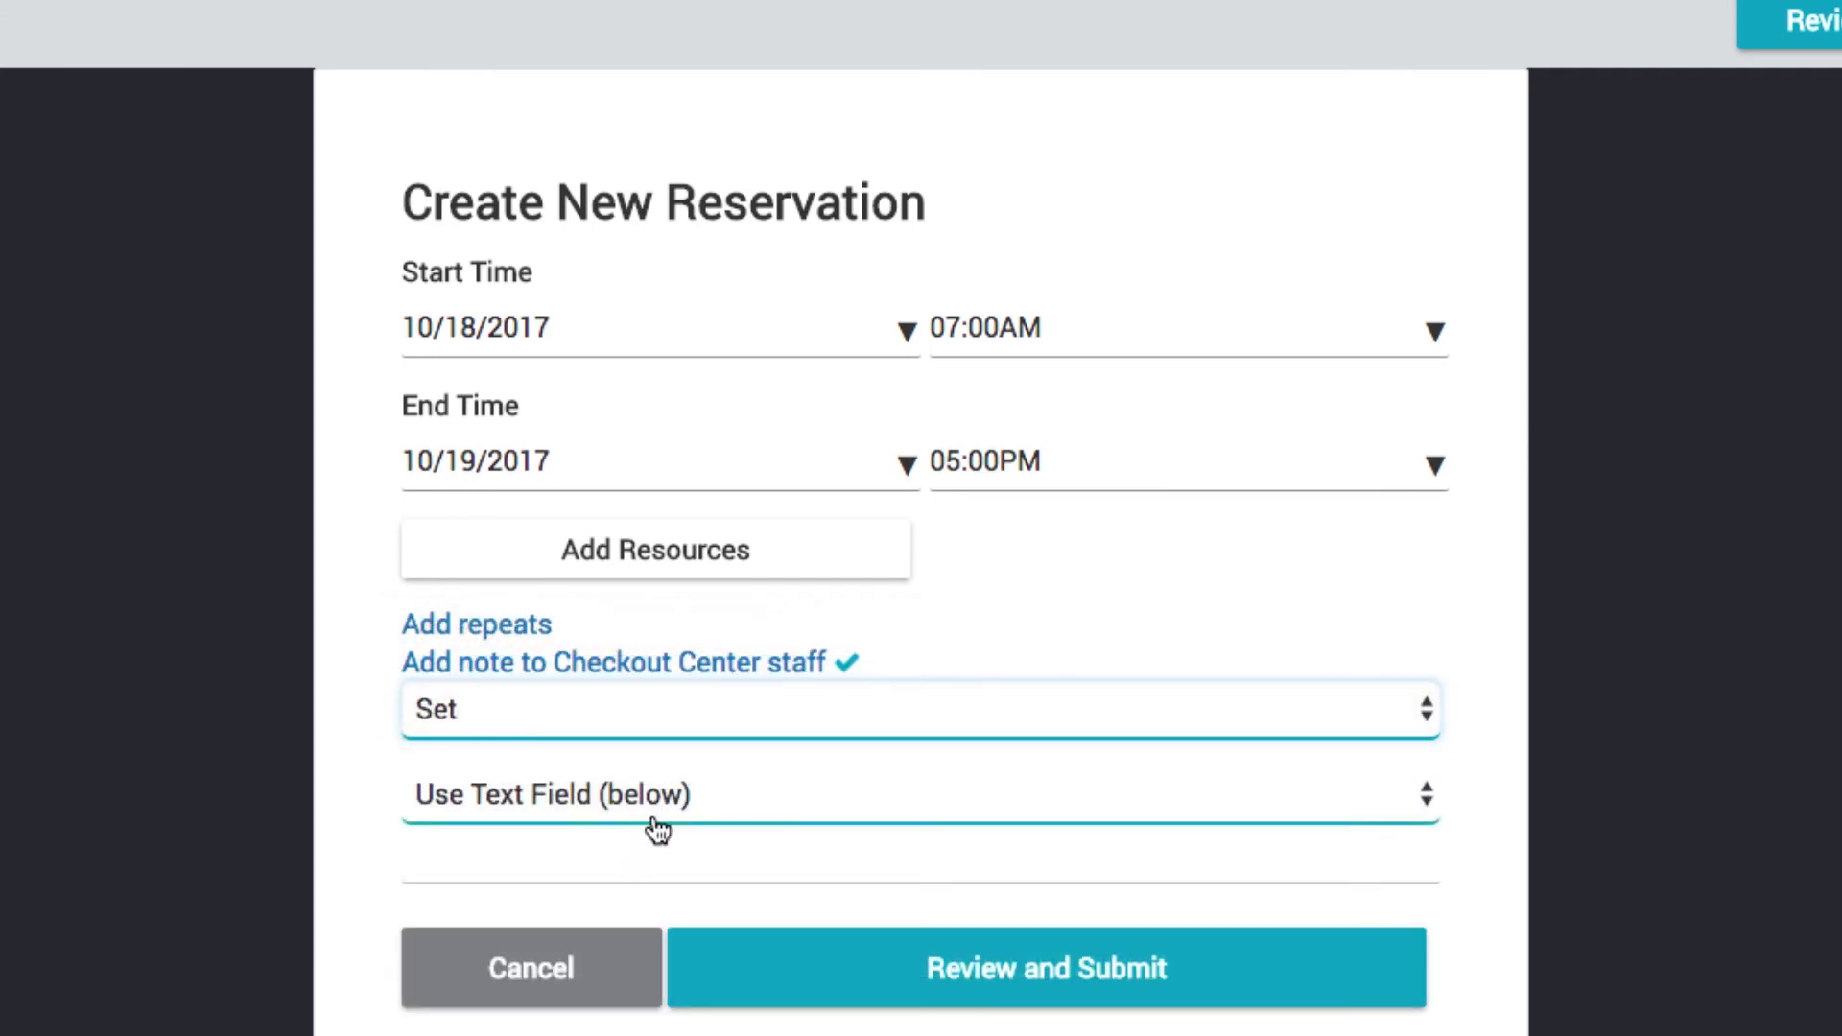
click(645, 857)
text(Room 218)
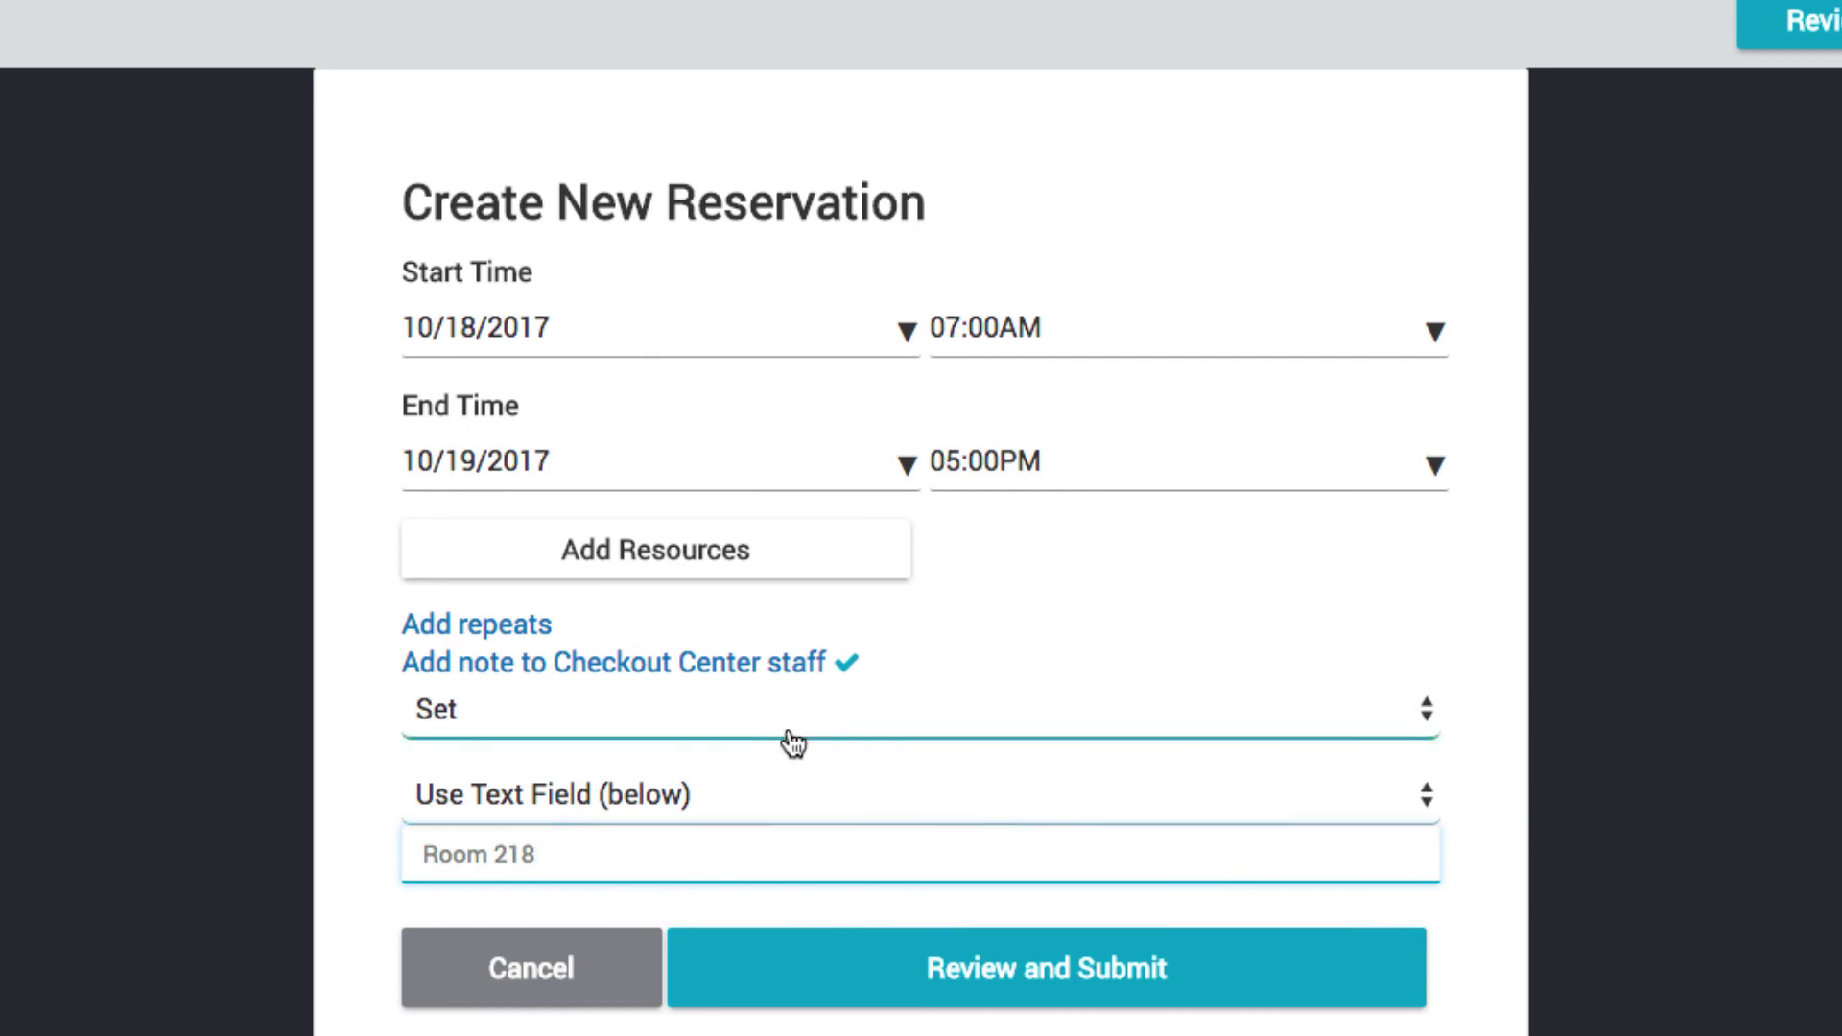
click(787, 713)
key(Escape)
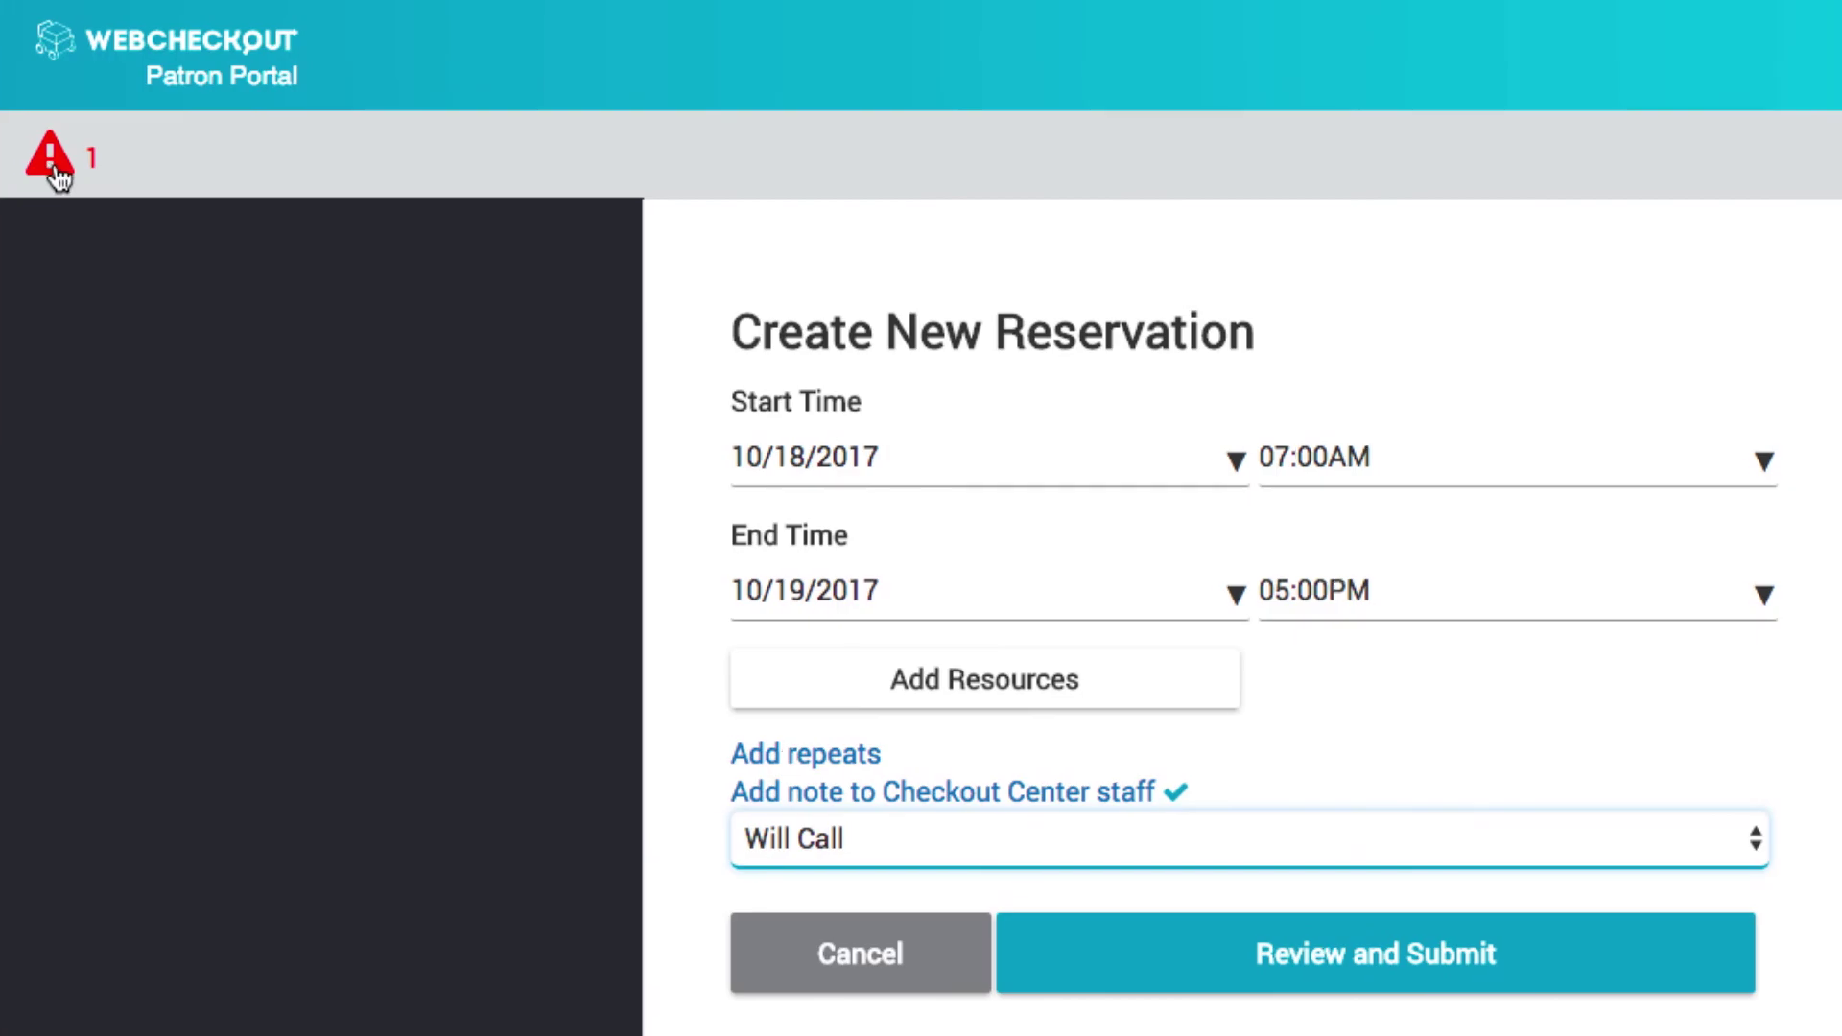
Step: Inspect the 'Closed at pickup time' error and close the Errors dialog
click(54, 159)
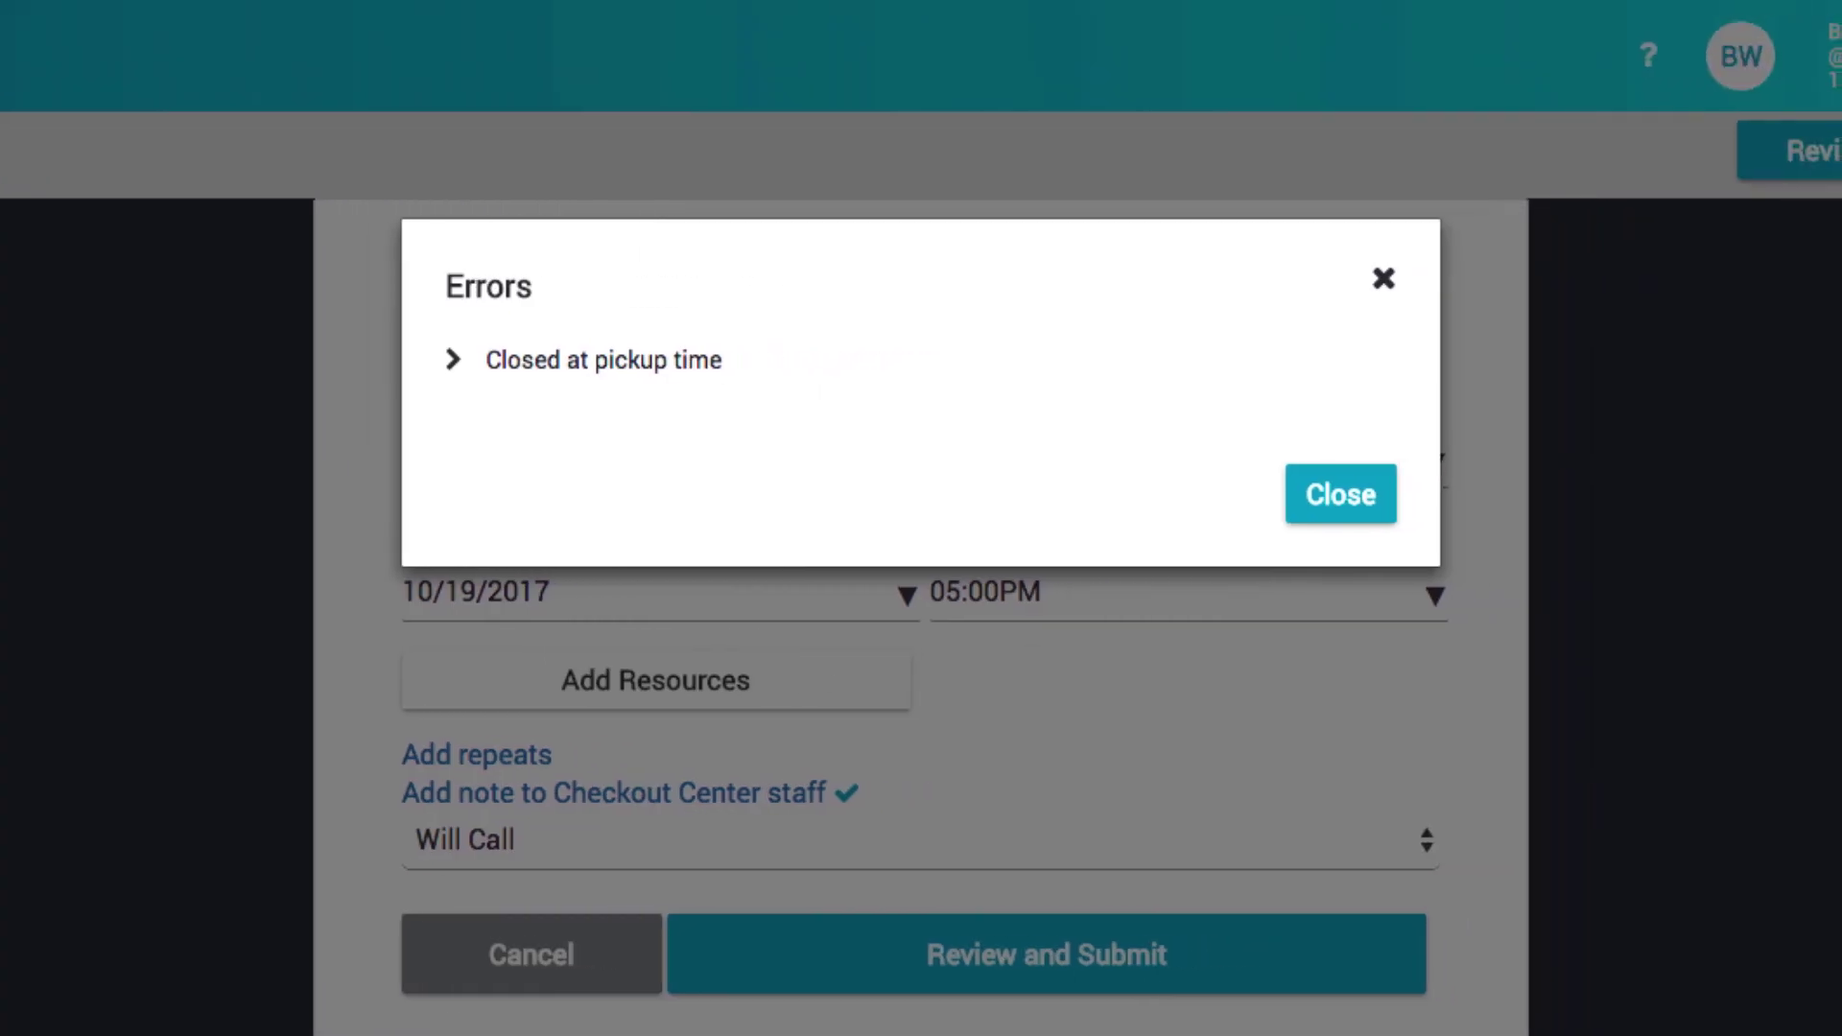
click(525, 364)
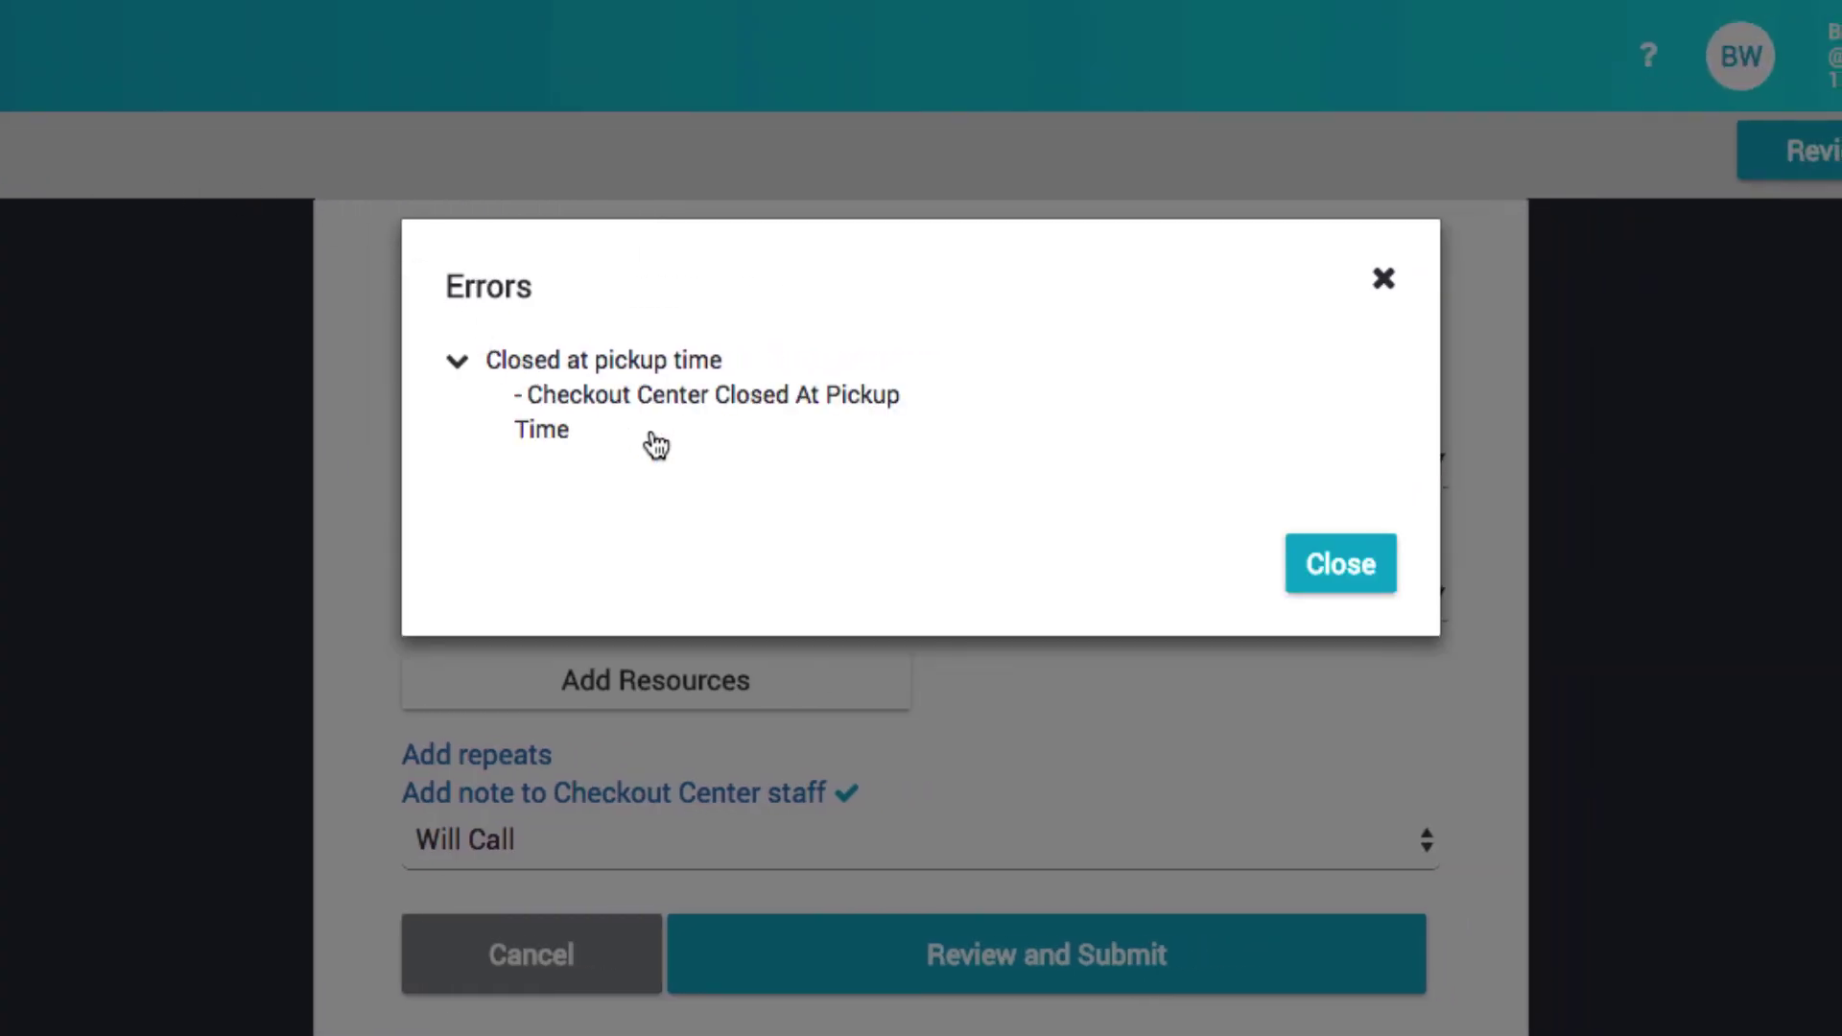
click(1339, 564)
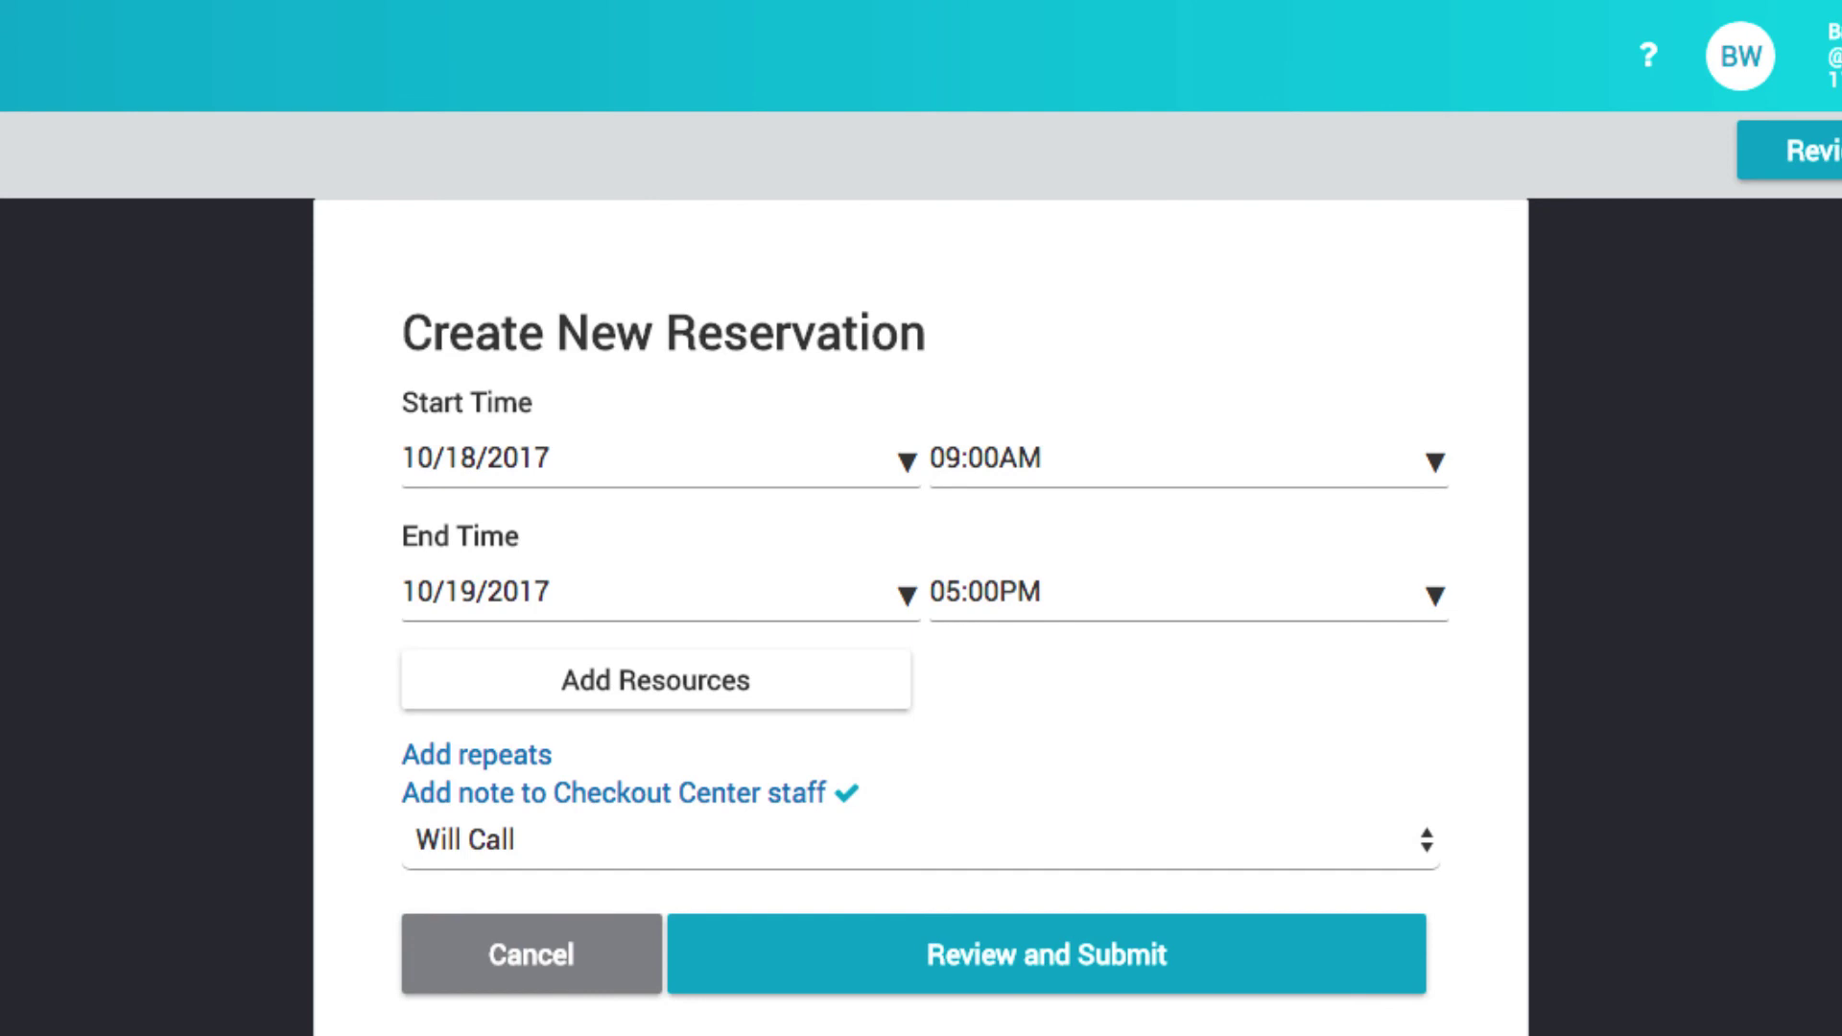
Step: Review the camera, lens and tripod reservation and submit it
click(1022, 961)
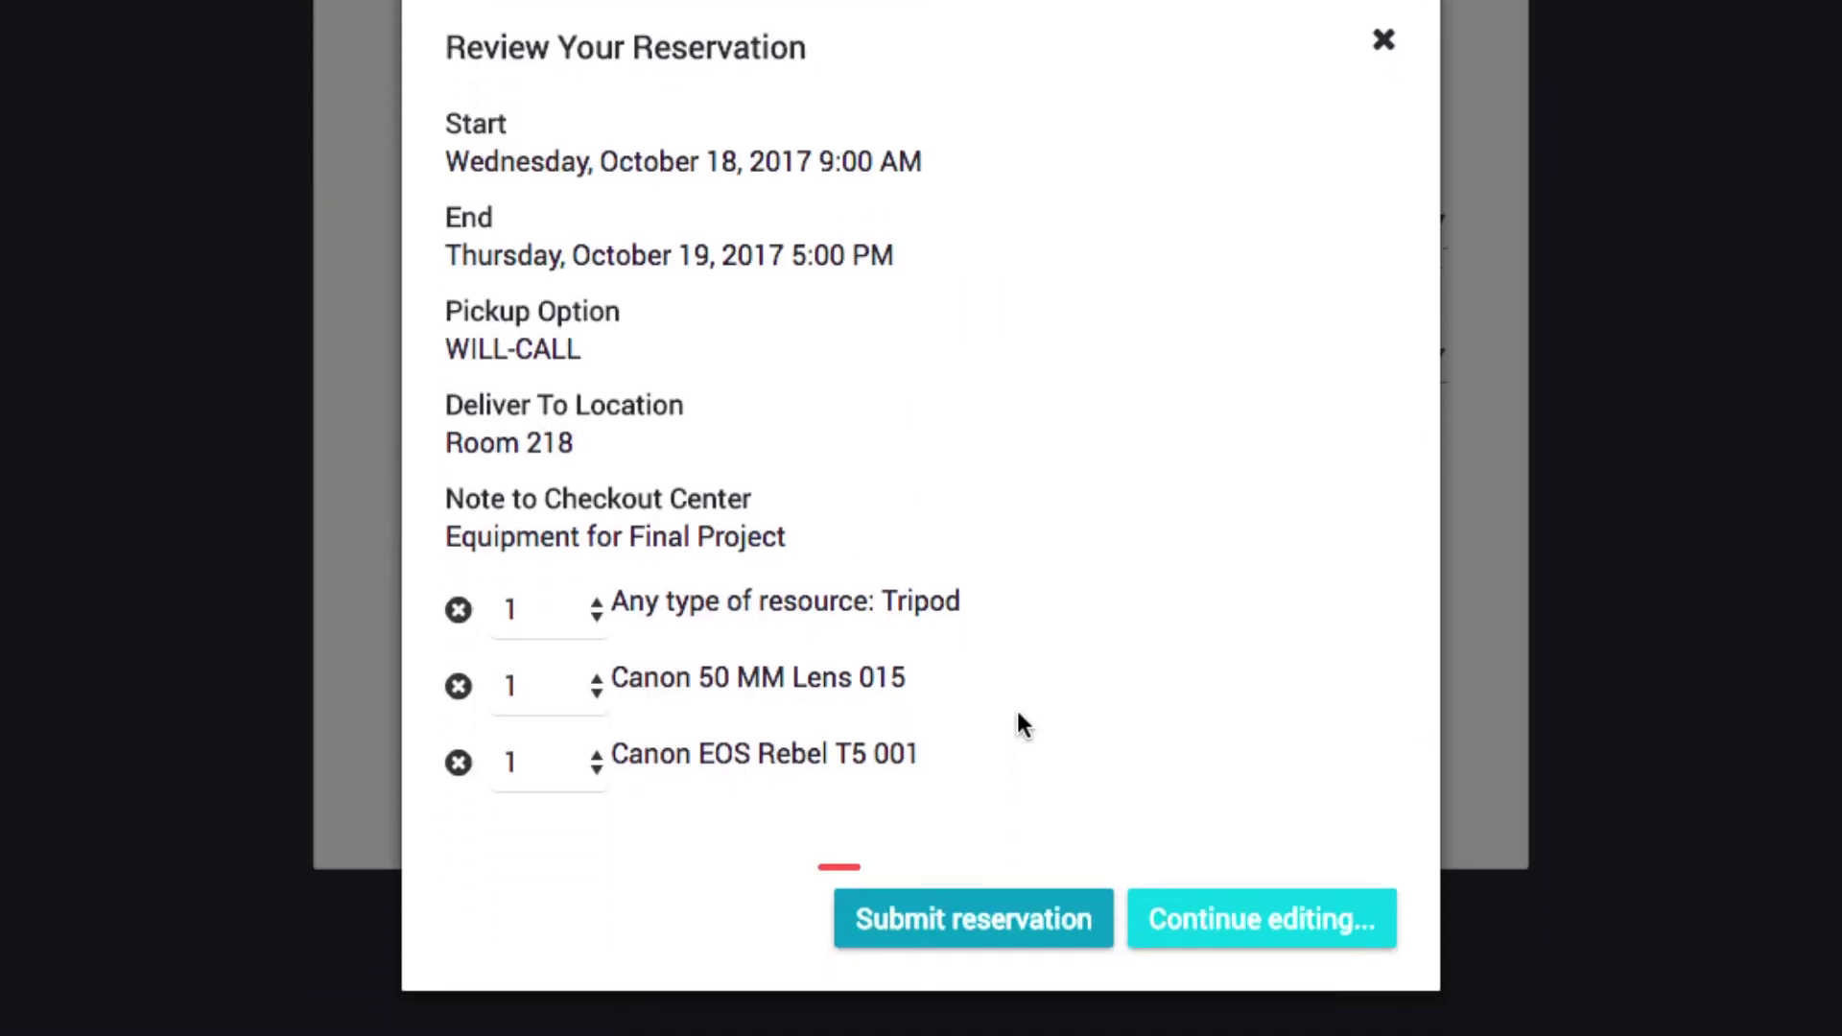
click(1017, 941)
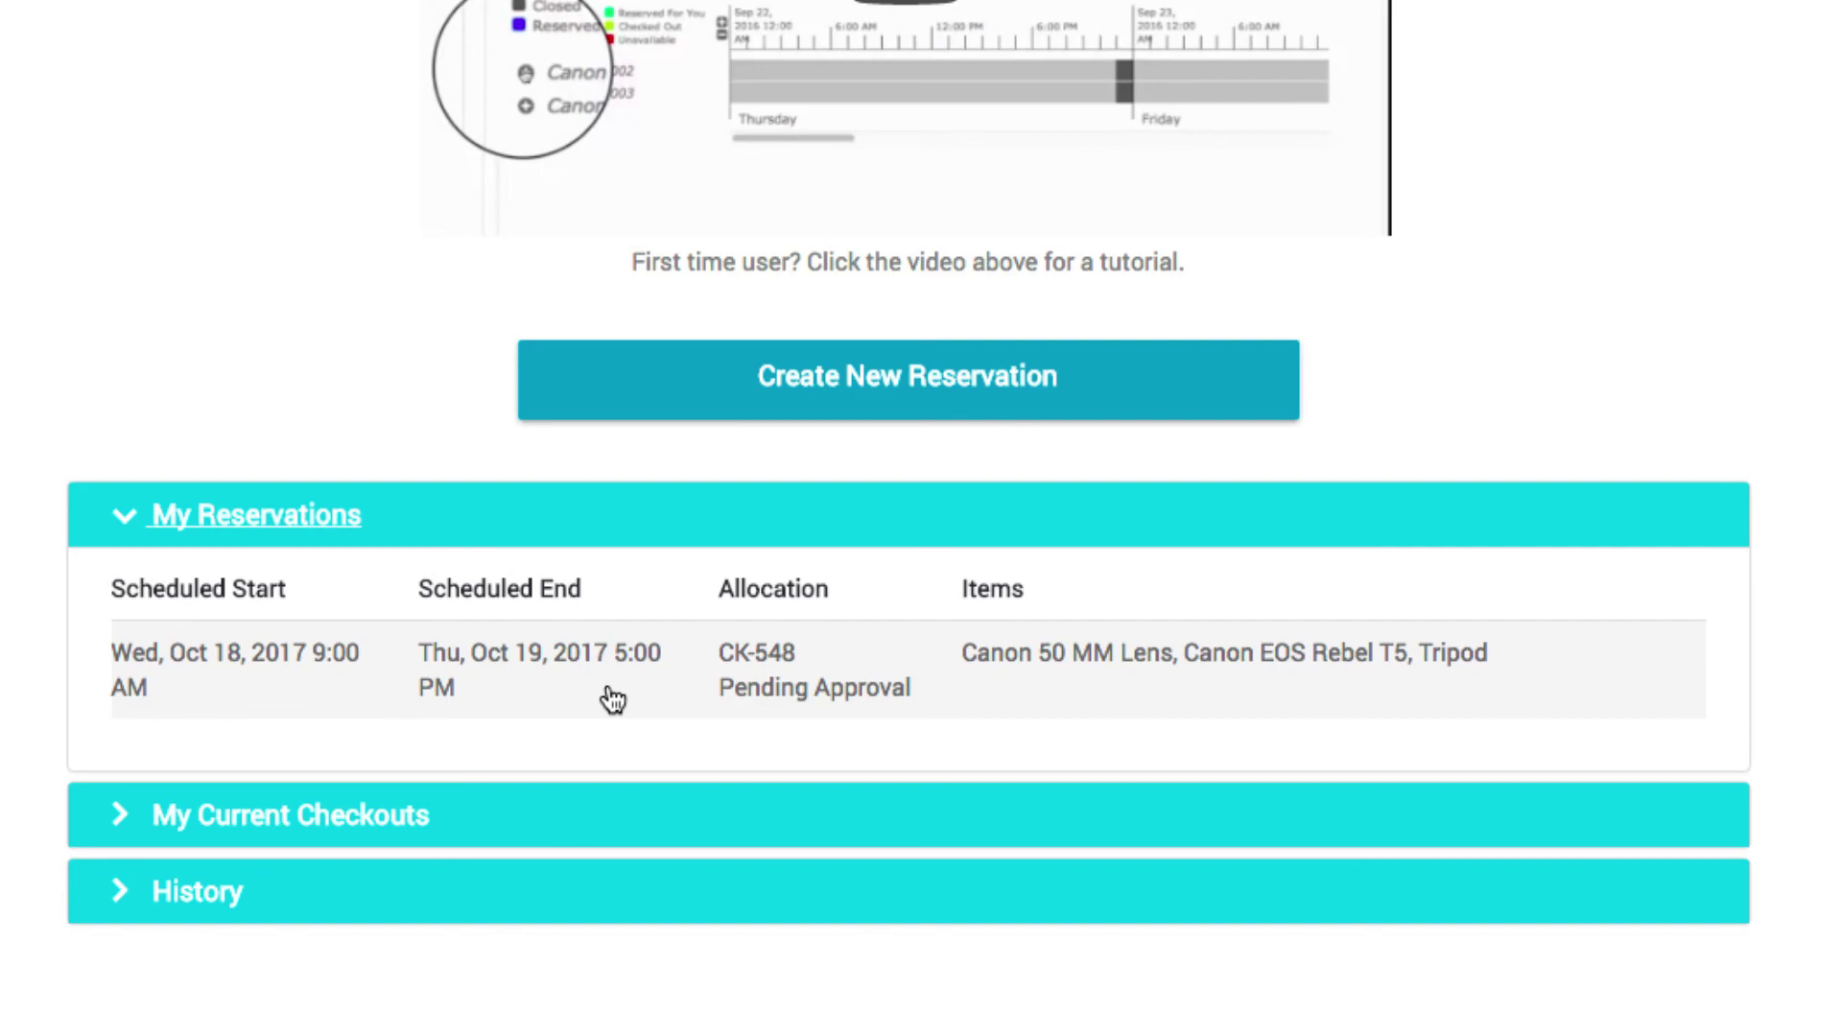
Step: Open reservation CK-548's details and close them
click(614, 699)
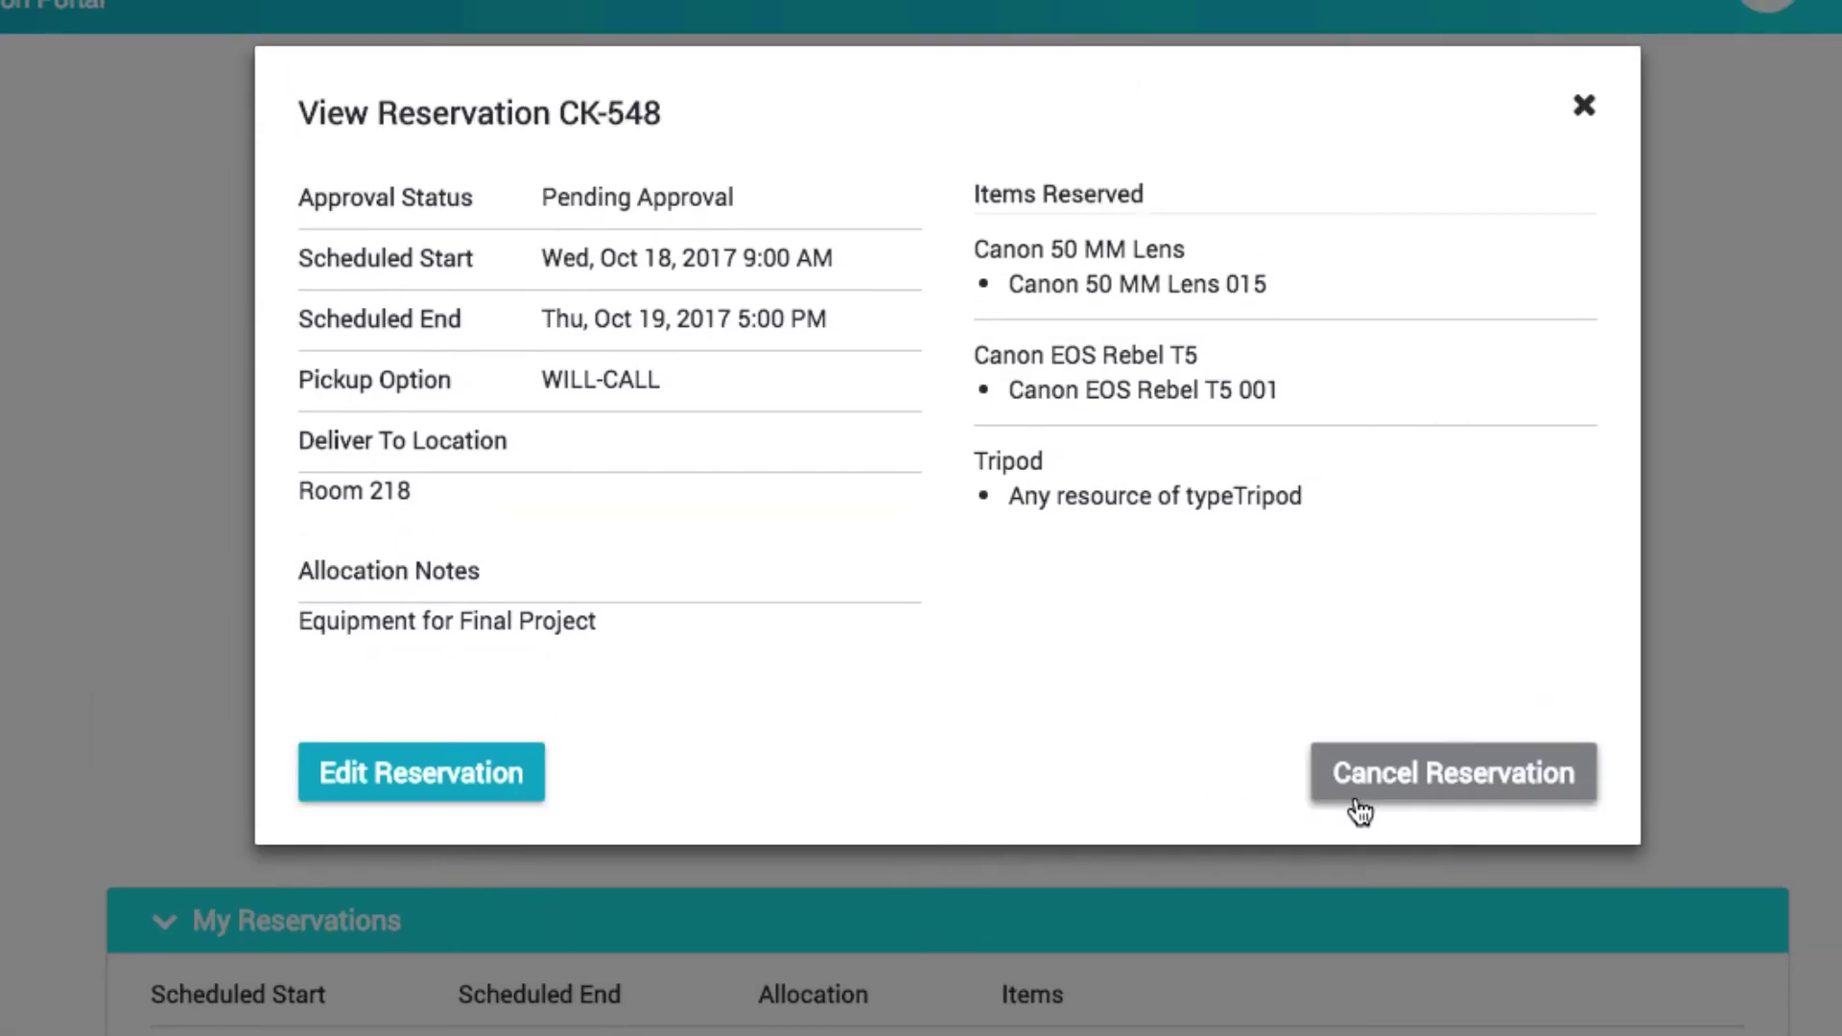
click(1584, 107)
scroll(921, 576, down, 5)
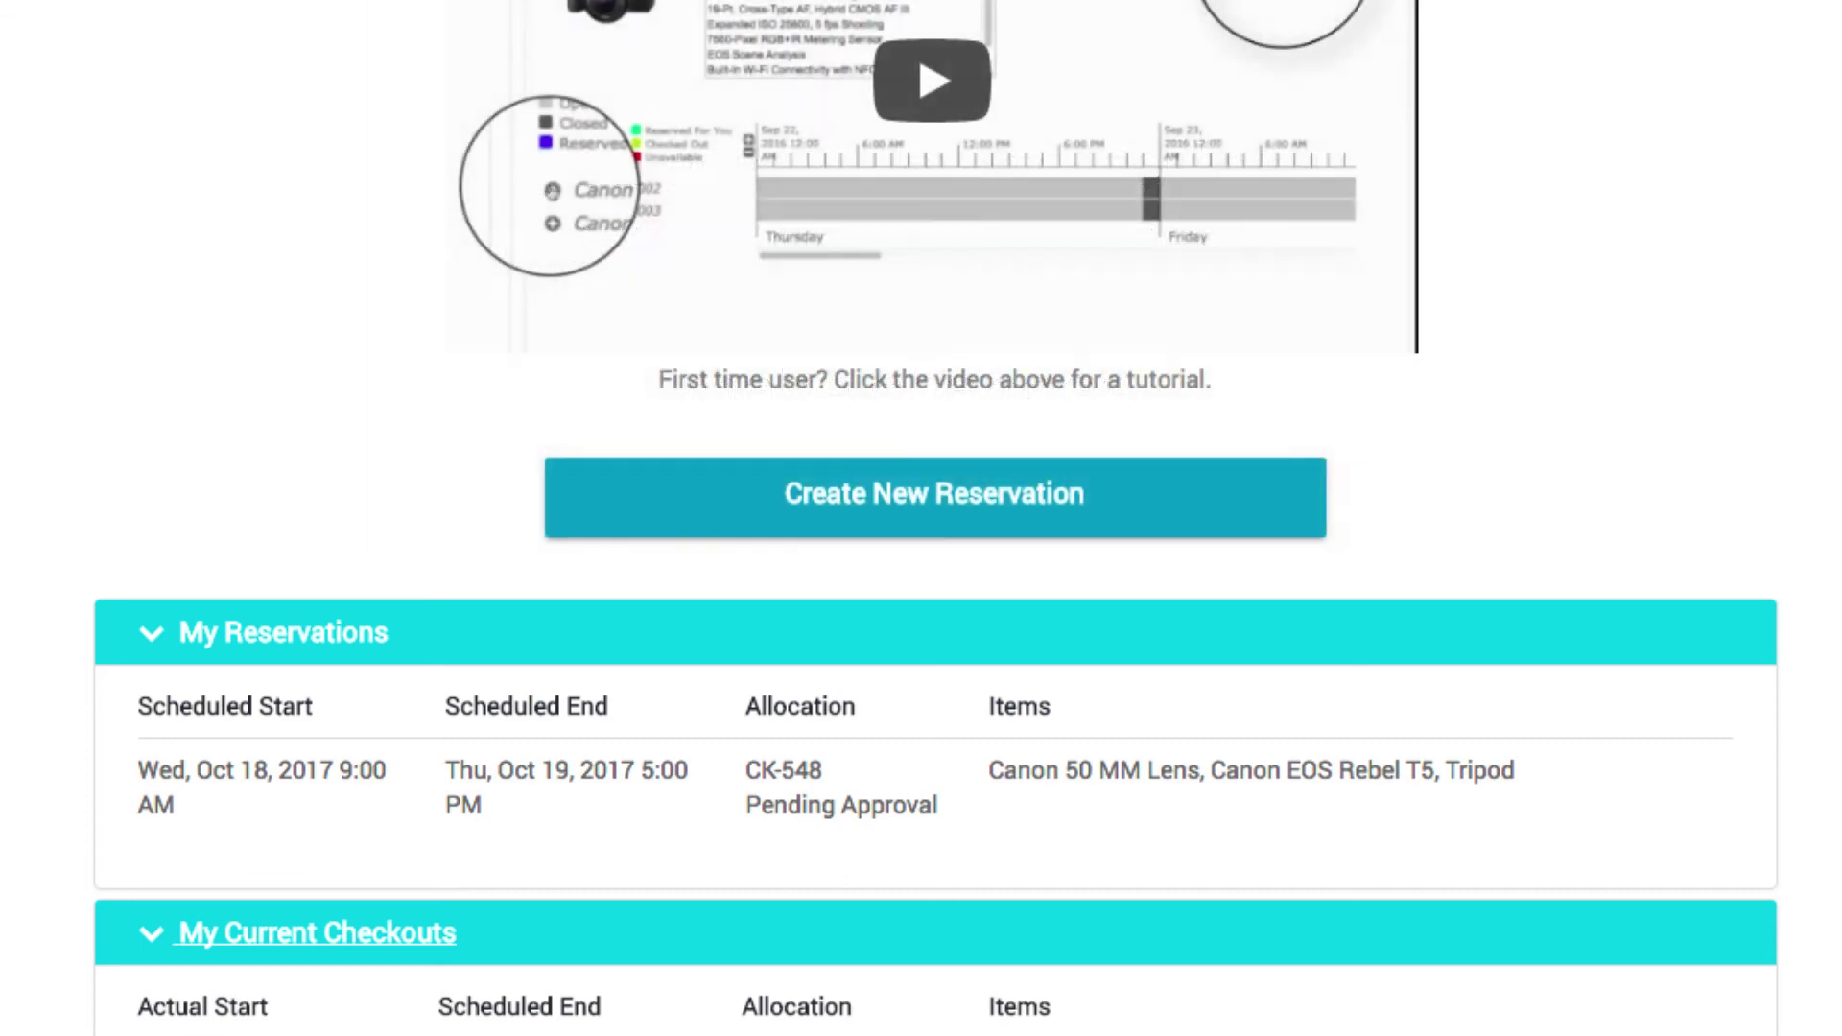
scroll(612, 692, down, 3)
scroll(612, 692, down, 2)
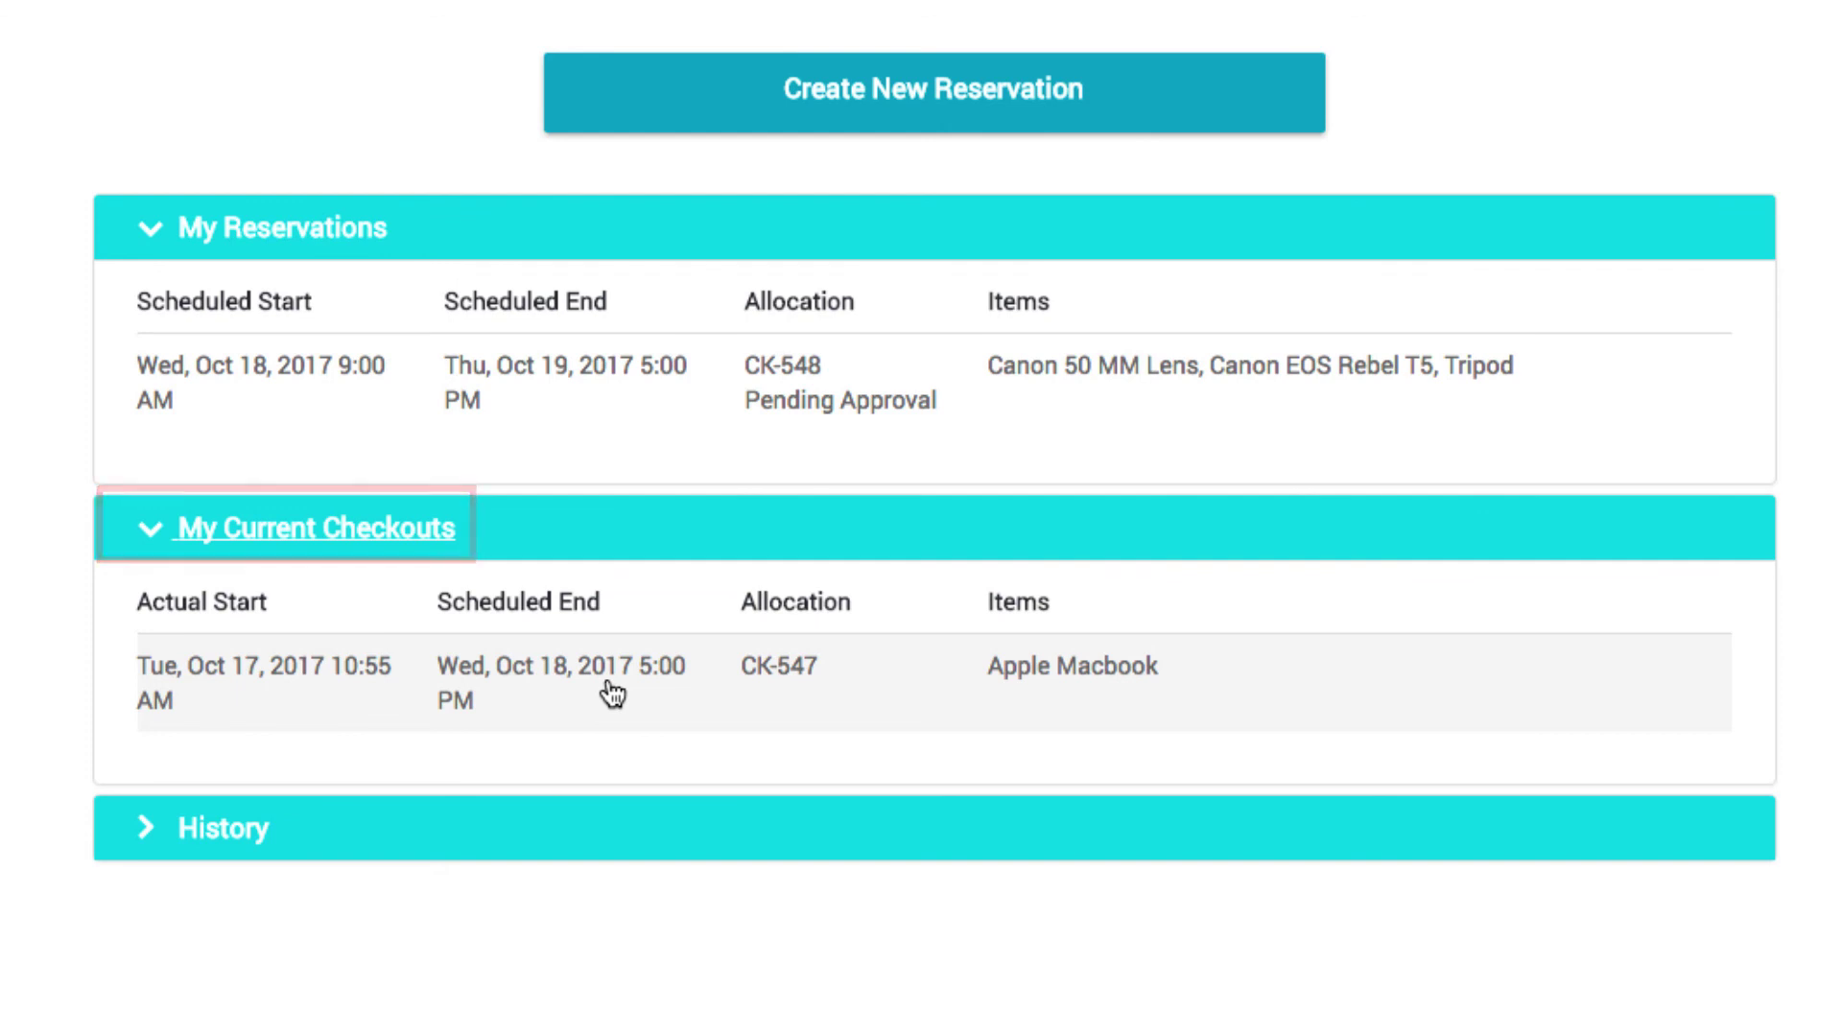
Step: Open checkout CK-547's Apple Macbook details and close them
click(612, 692)
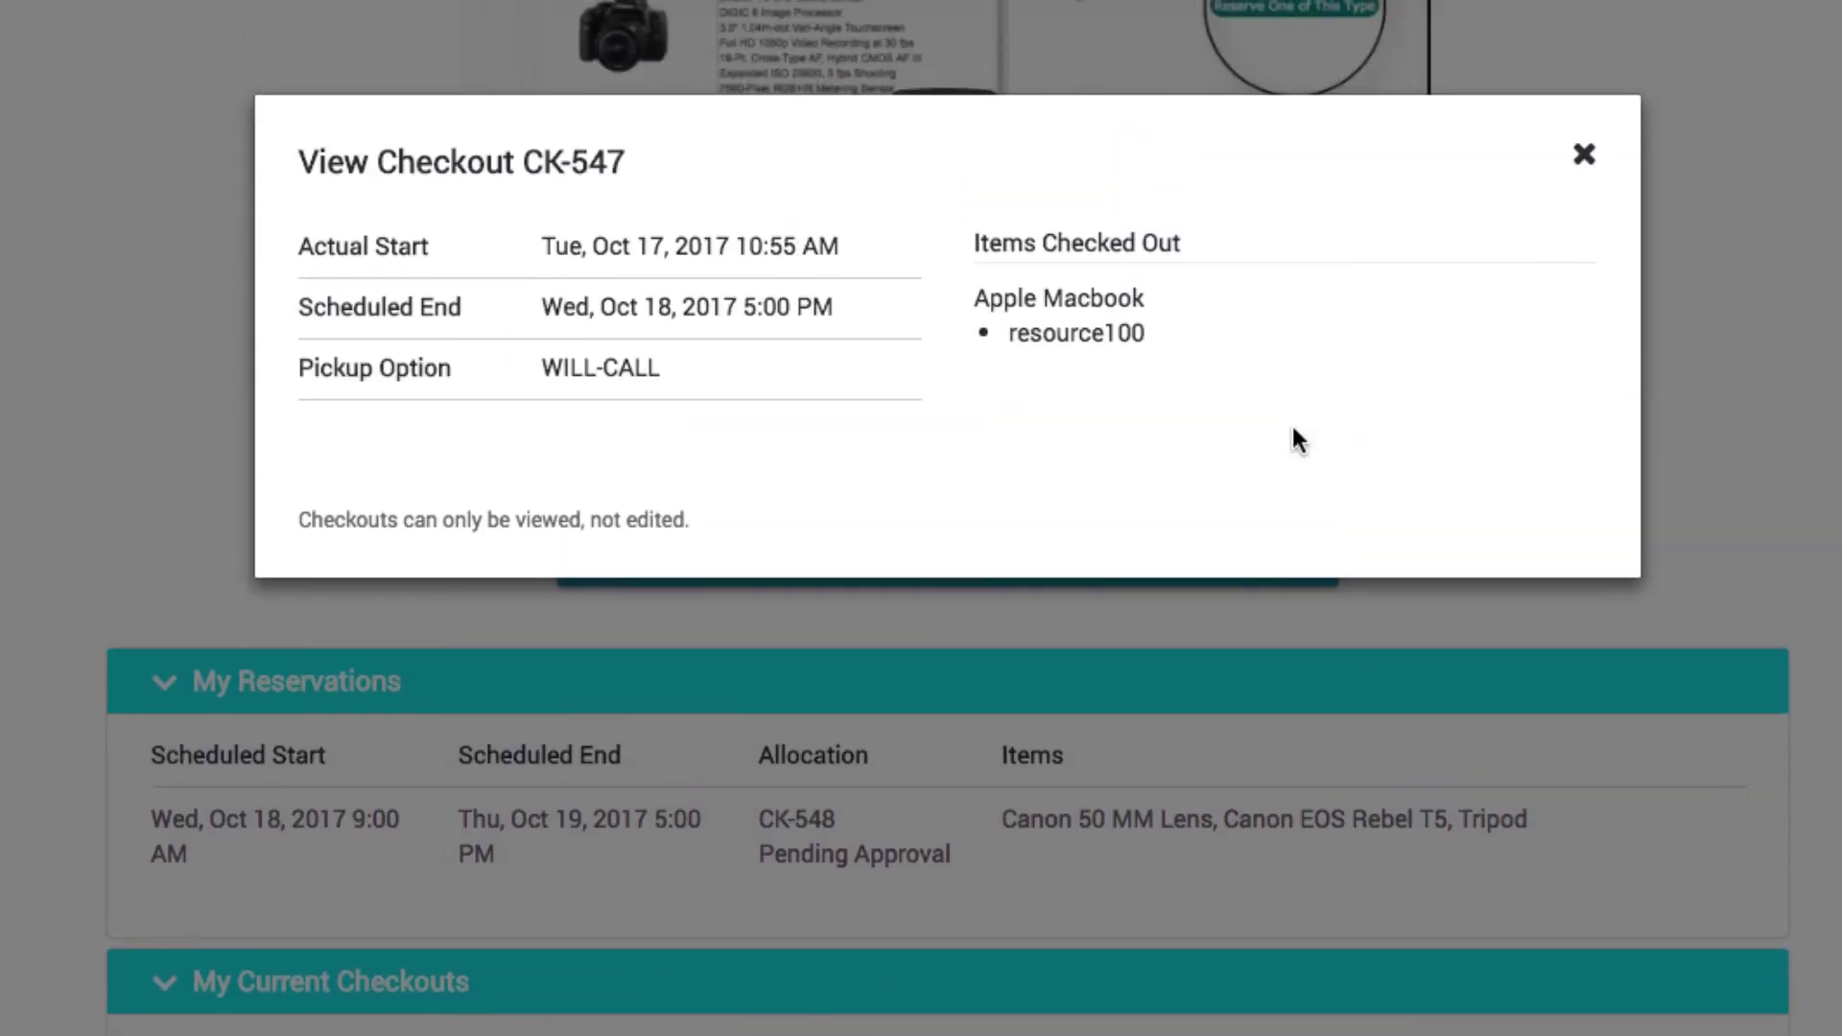
click(1583, 154)
scroll(575, 772, down, 5)
scroll(573, 773, down, 3)
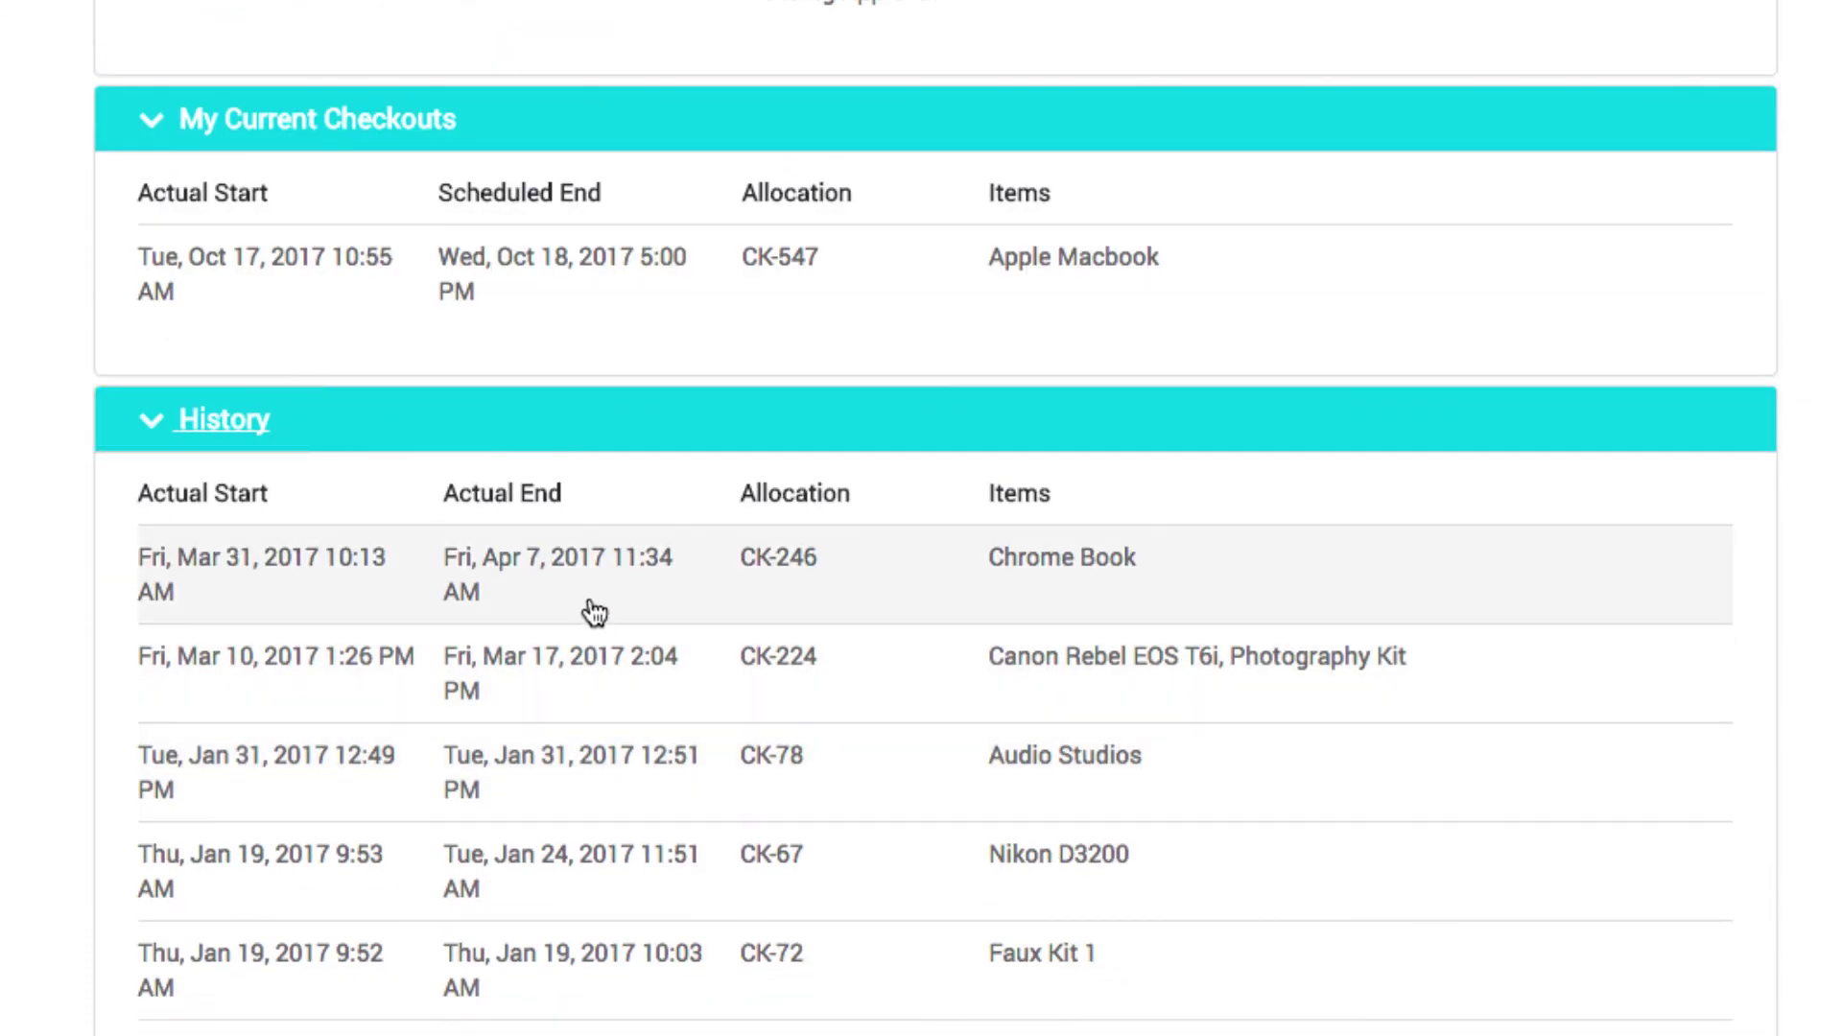
click(588, 573)
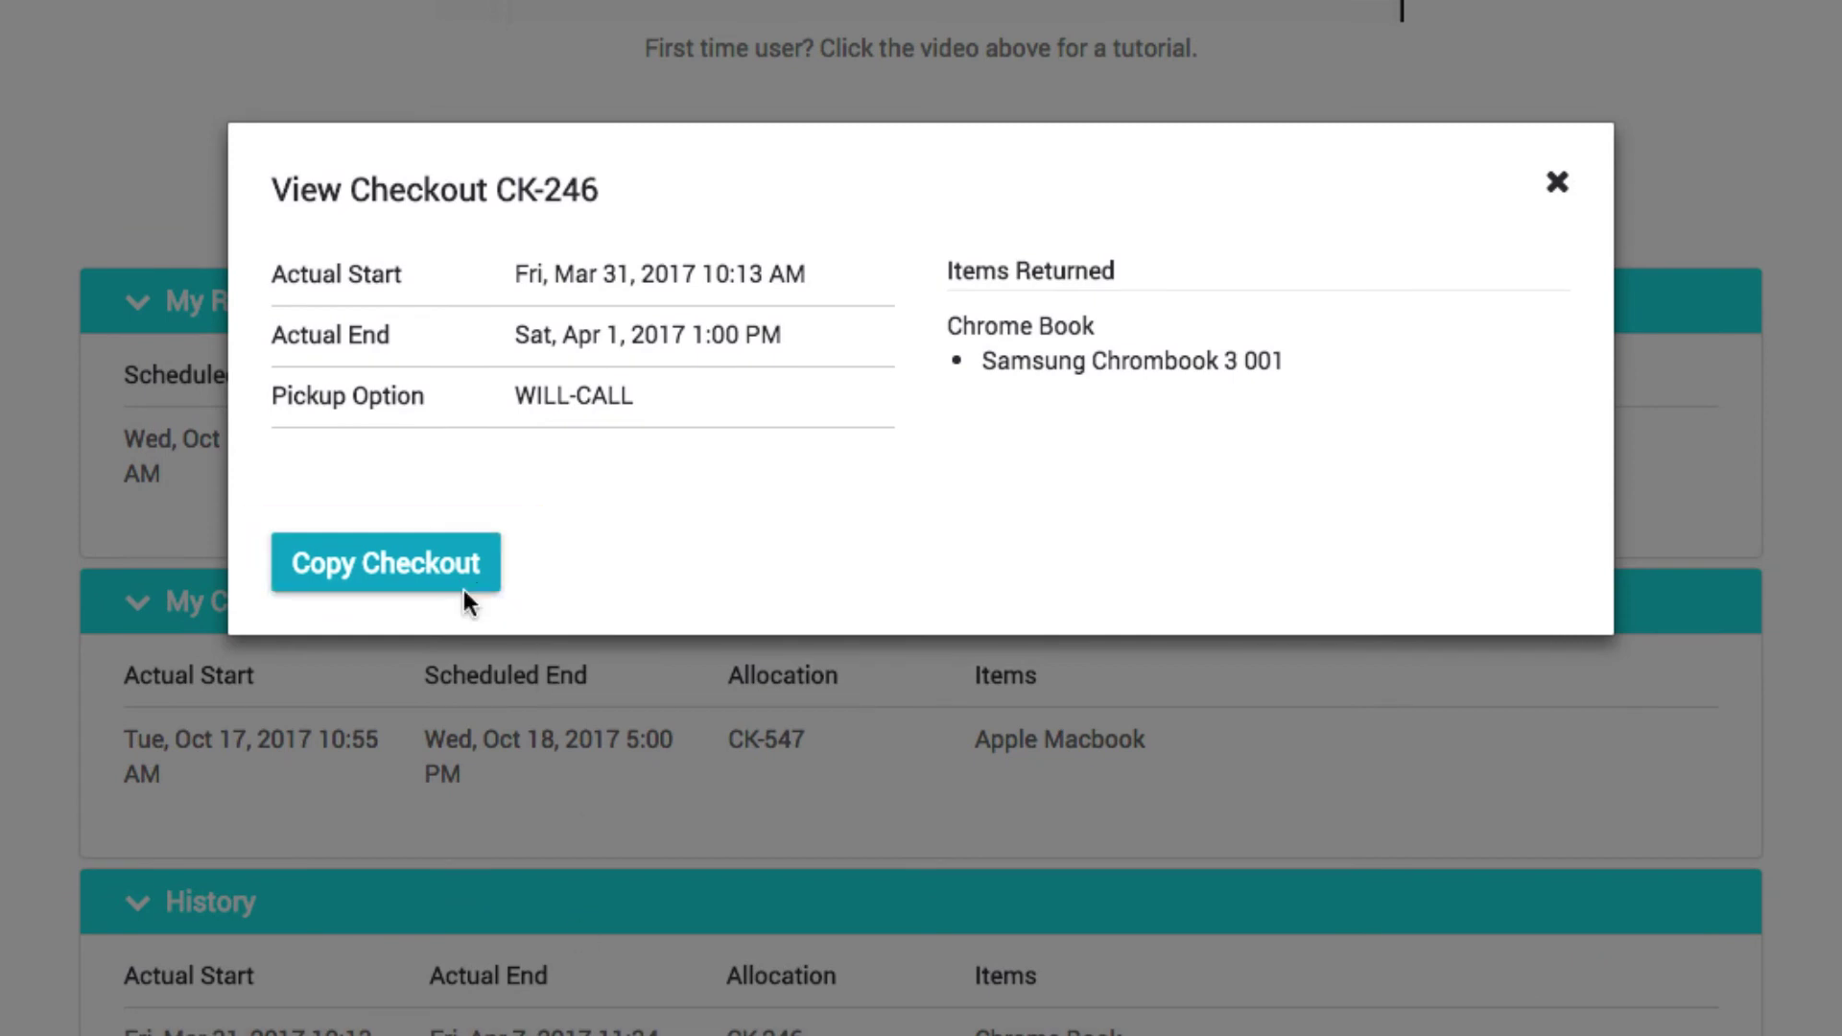
click(1557, 185)
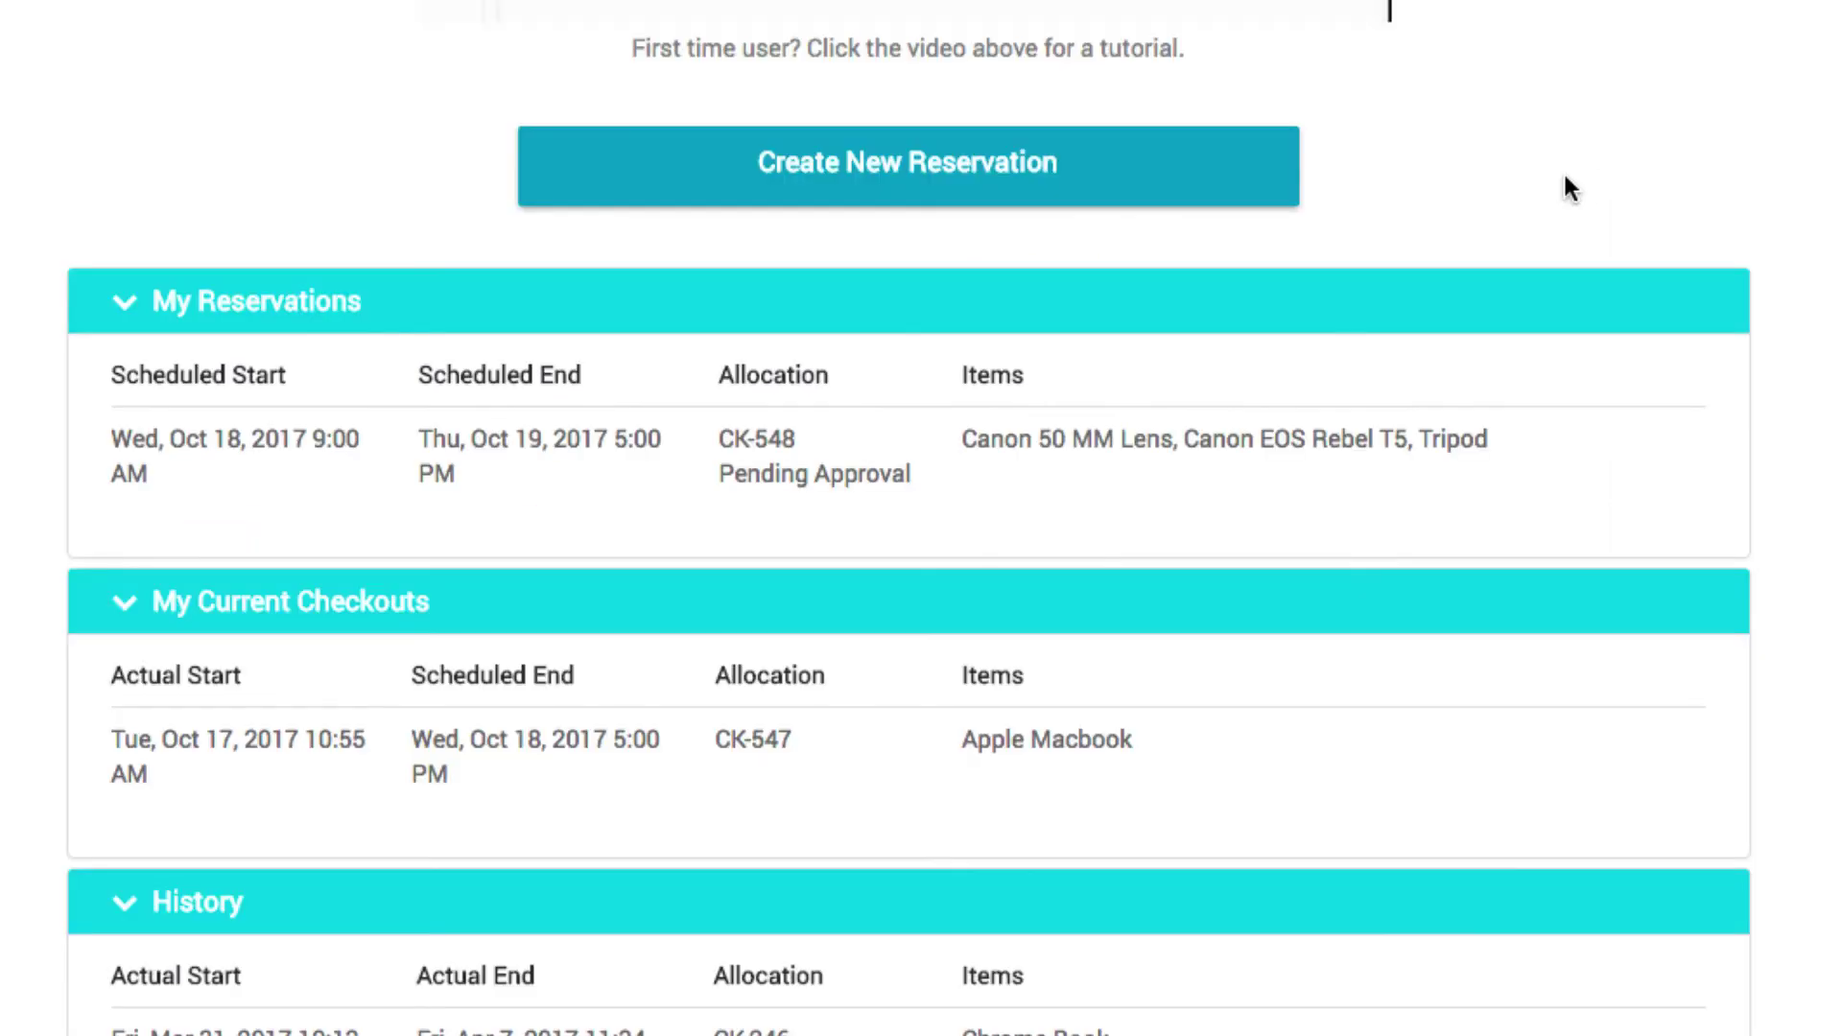
scroll(1561, 647, up, 10)
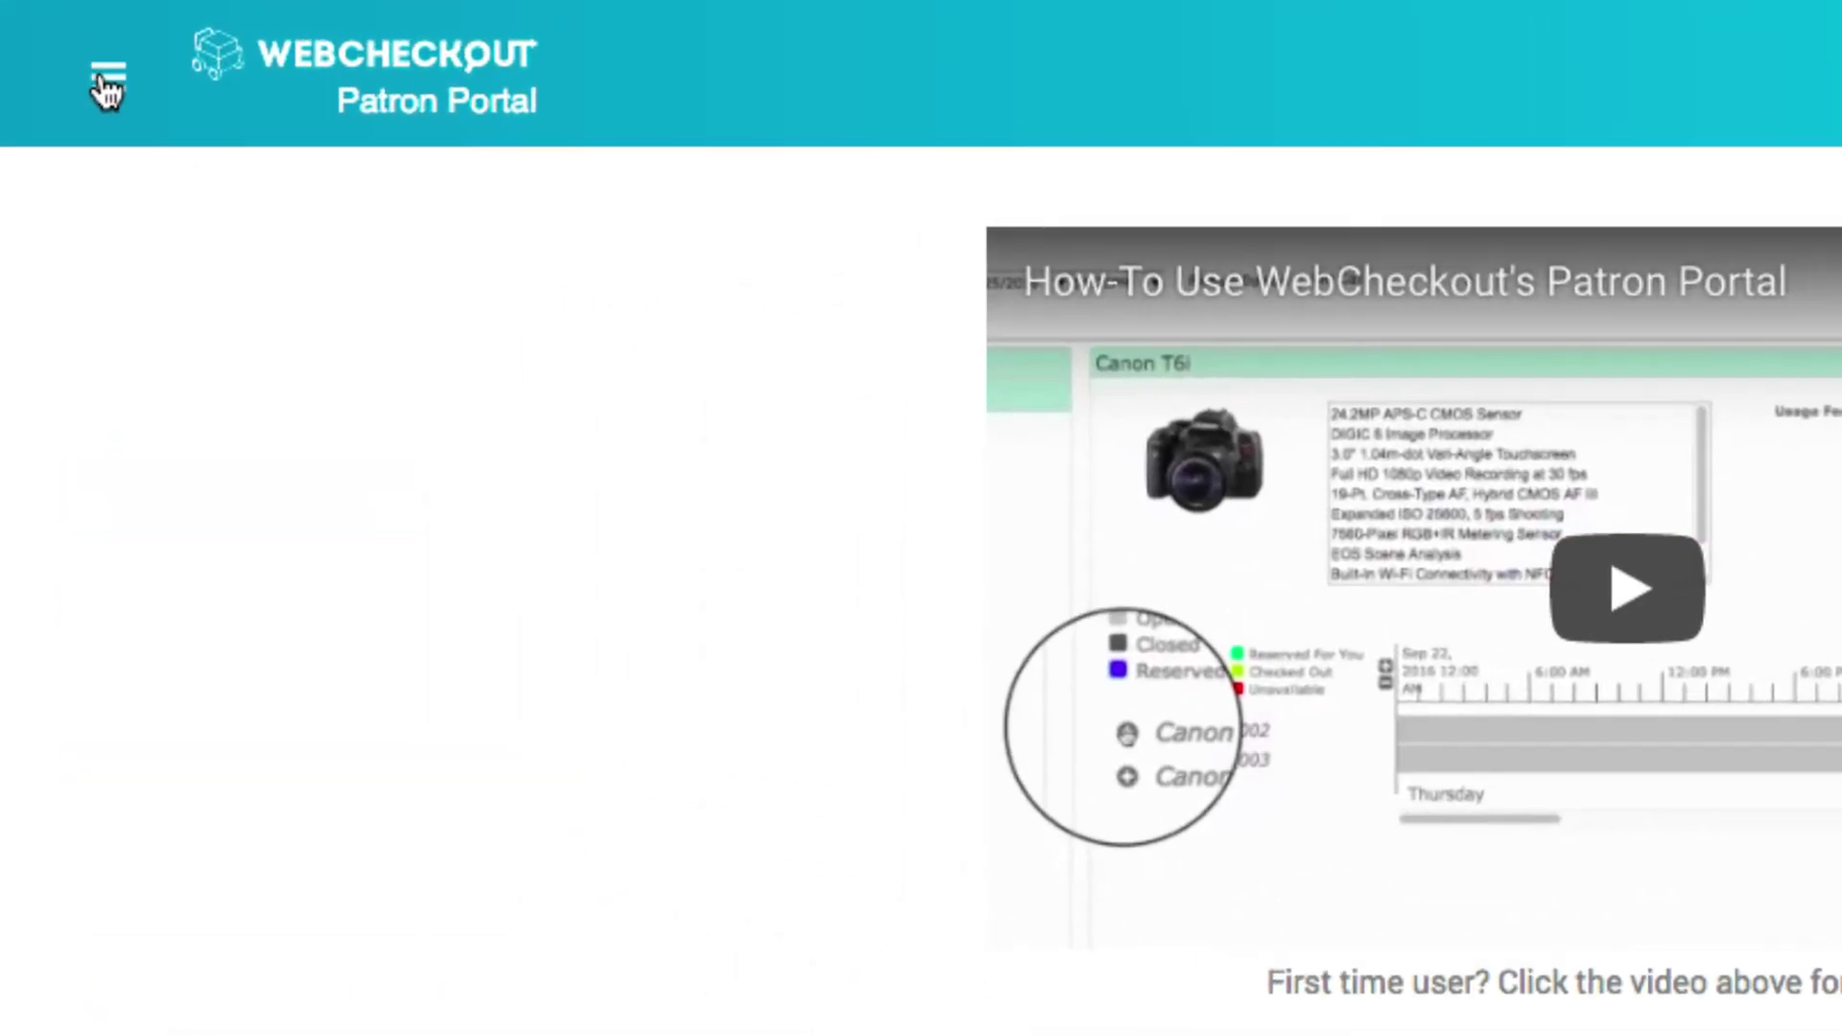
Step: Expand the top-left hamburger menu to reveal New Reservation and Calendar URL
click(107, 76)
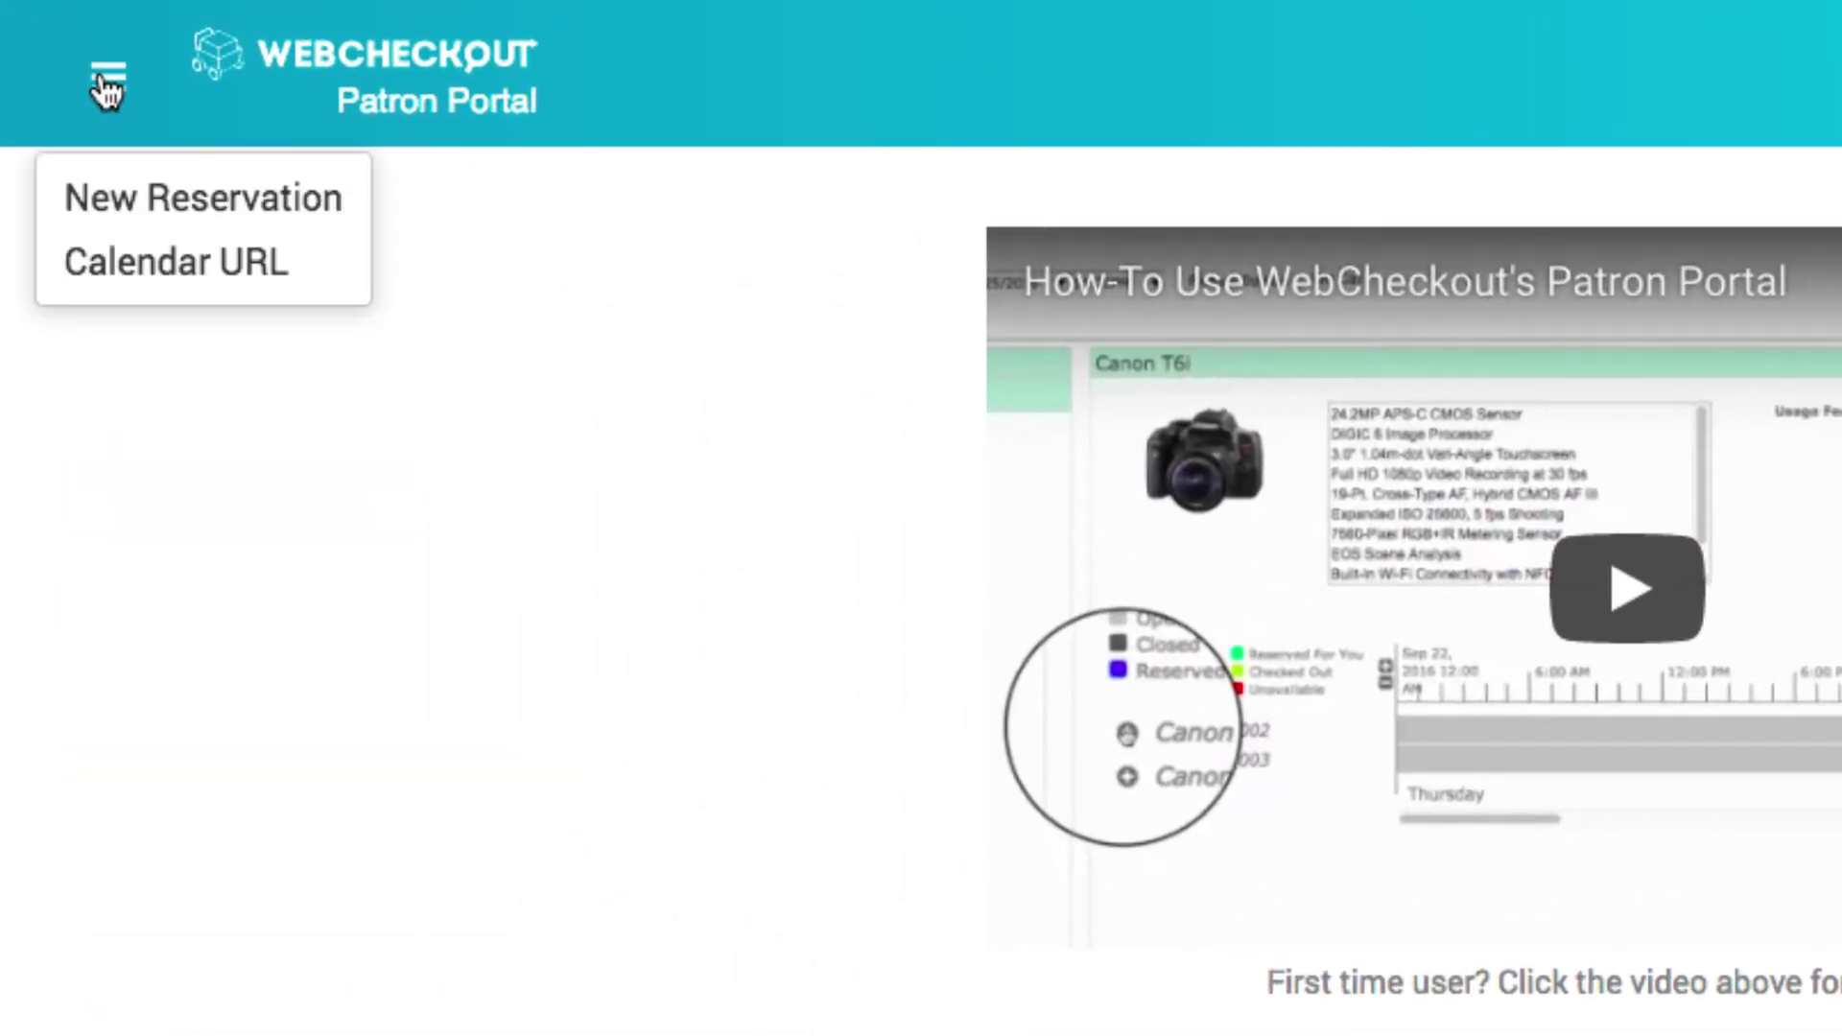